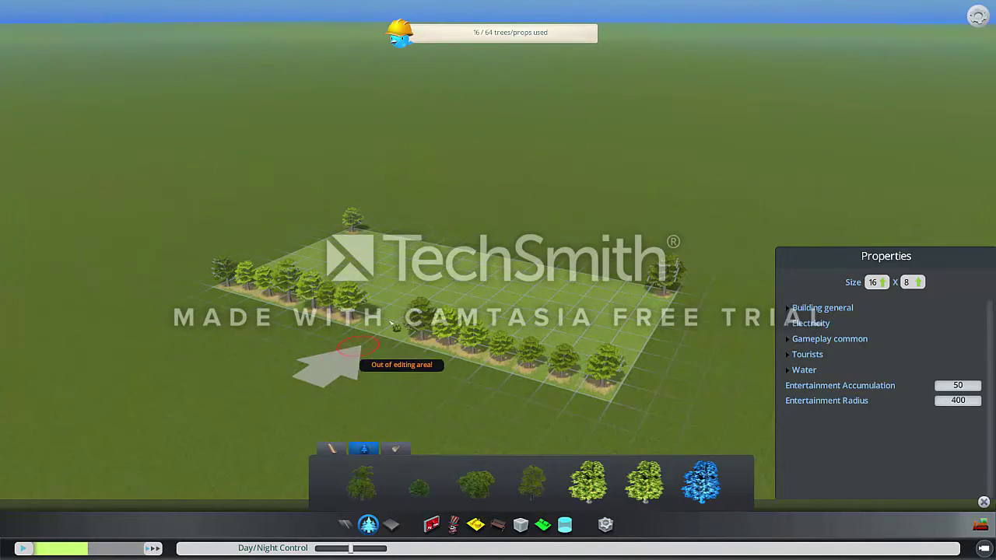
Plant a row of the selected trees along the lot's long rear edge, leaving an entrance gap near the middle
mouse_move(382, 3)
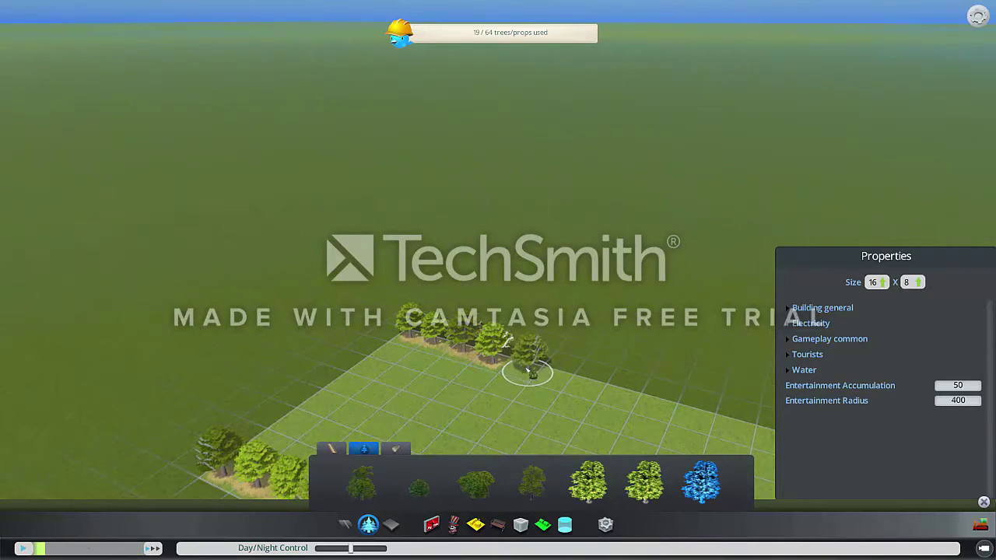
click(557, 378)
mouse_move(975, 521)
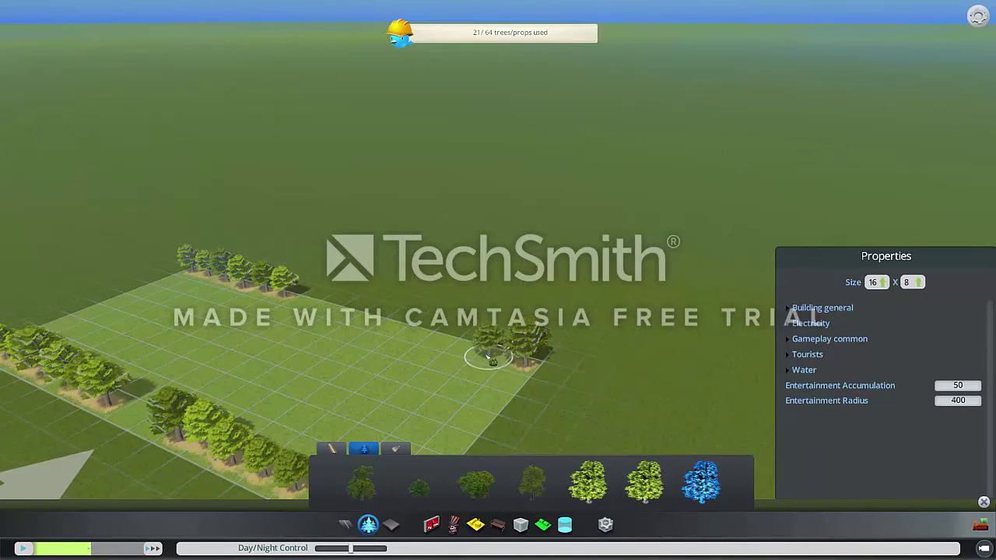
click(492, 357)
click(463, 349)
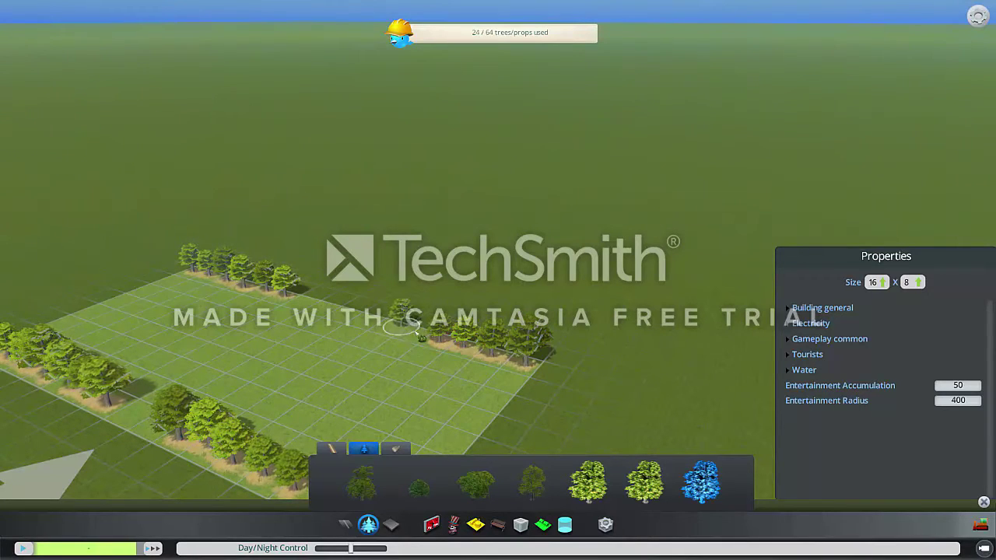
click(389, 328)
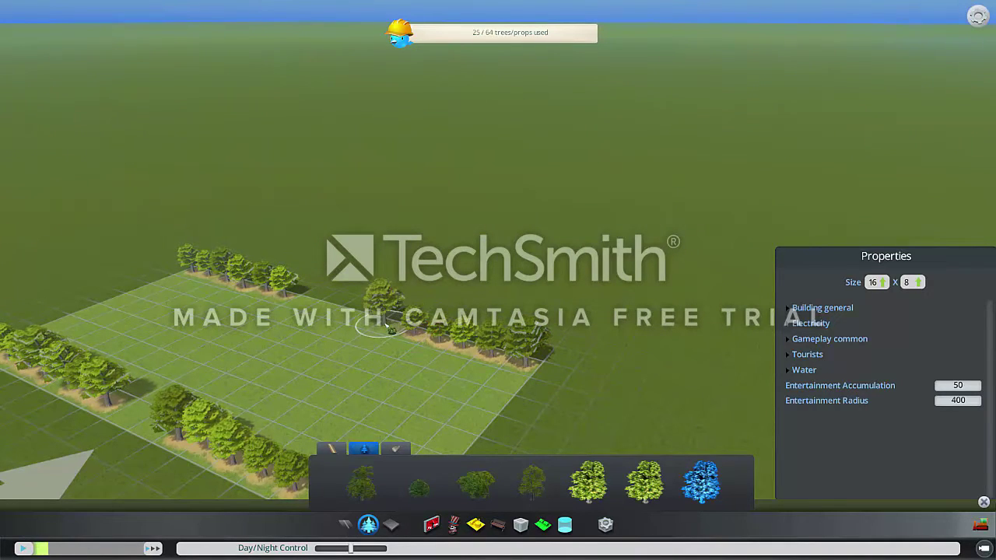
click(374, 325)
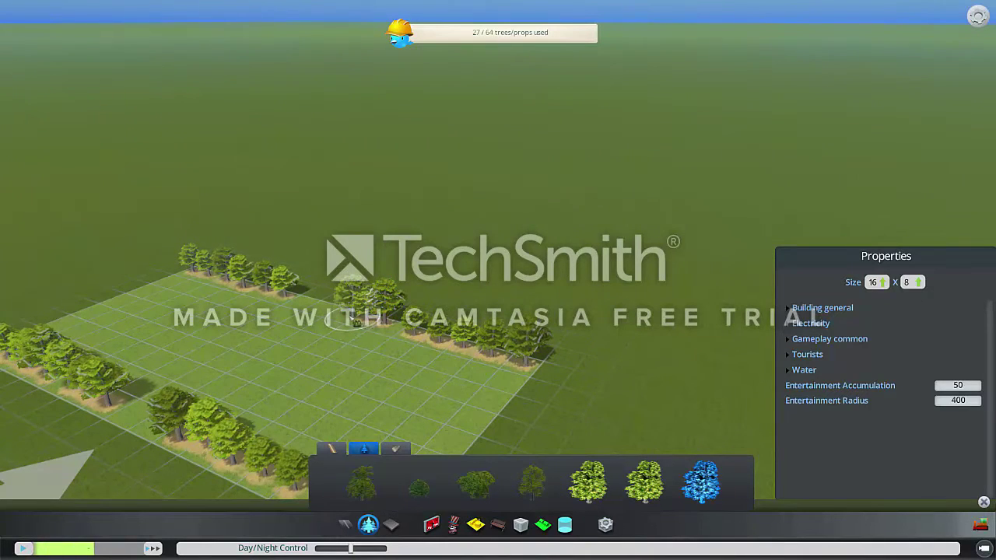
click(348, 324)
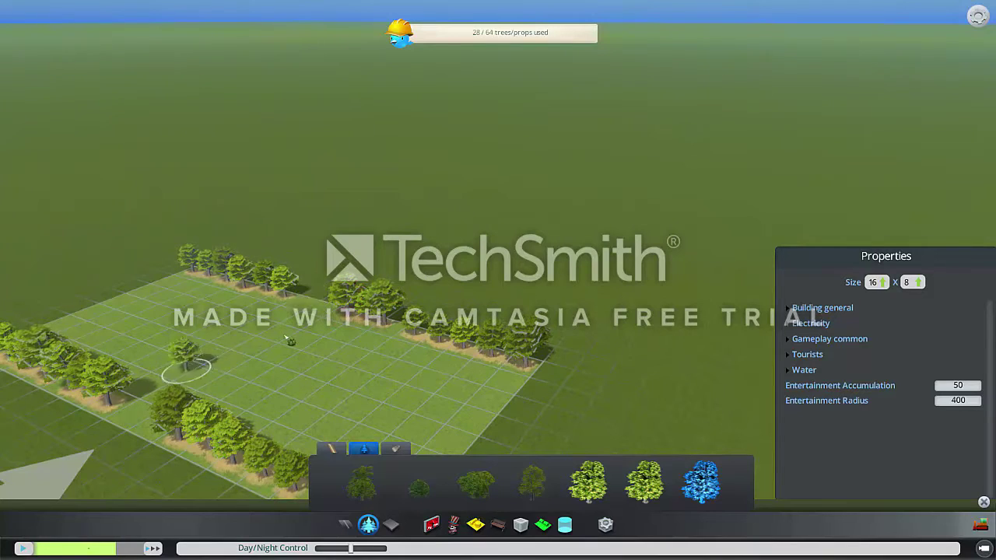
Plant trees at both ends of the lot's short edge on the far side from the entrance gap, leaving the middle open
key(s)
key(d)
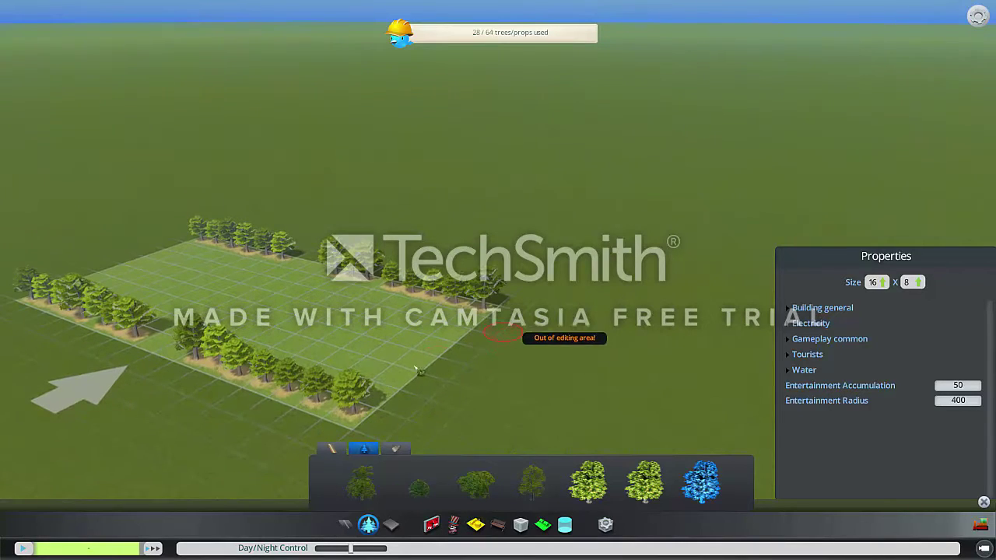
click(379, 372)
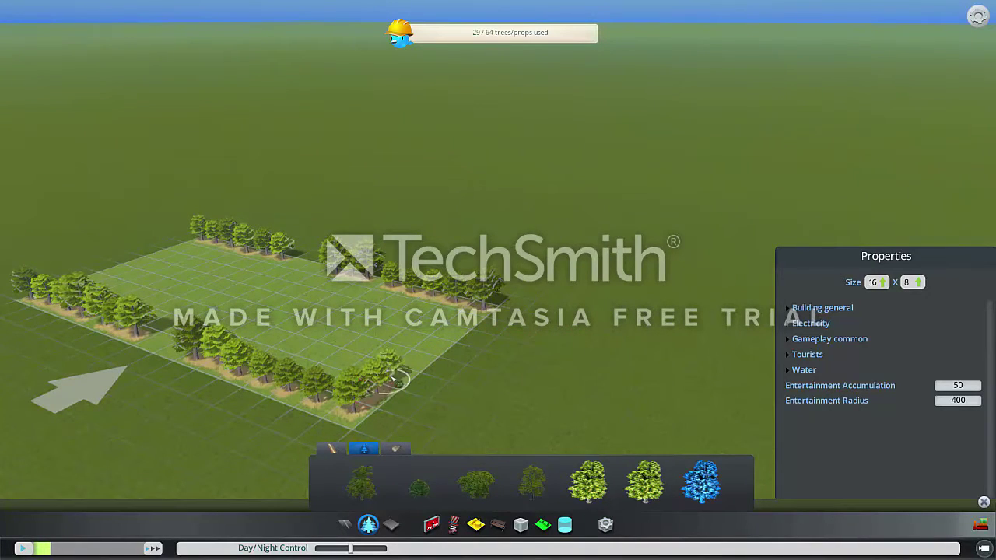
click(396, 379)
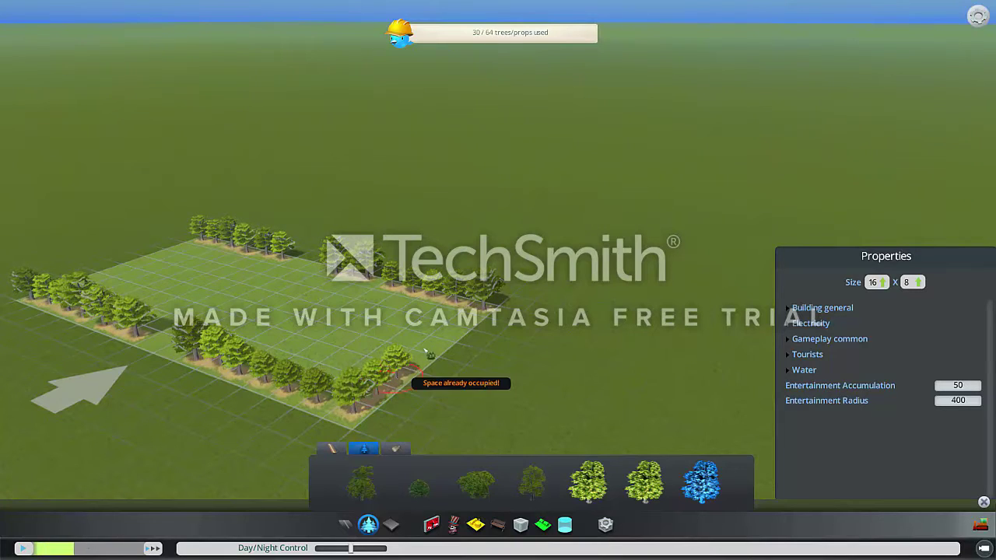
click(469, 320)
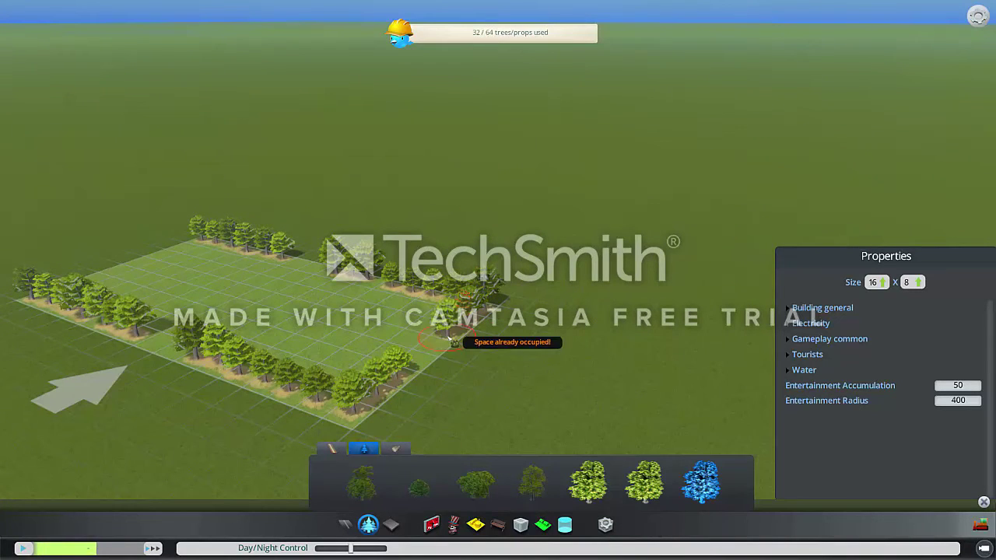
click(426, 352)
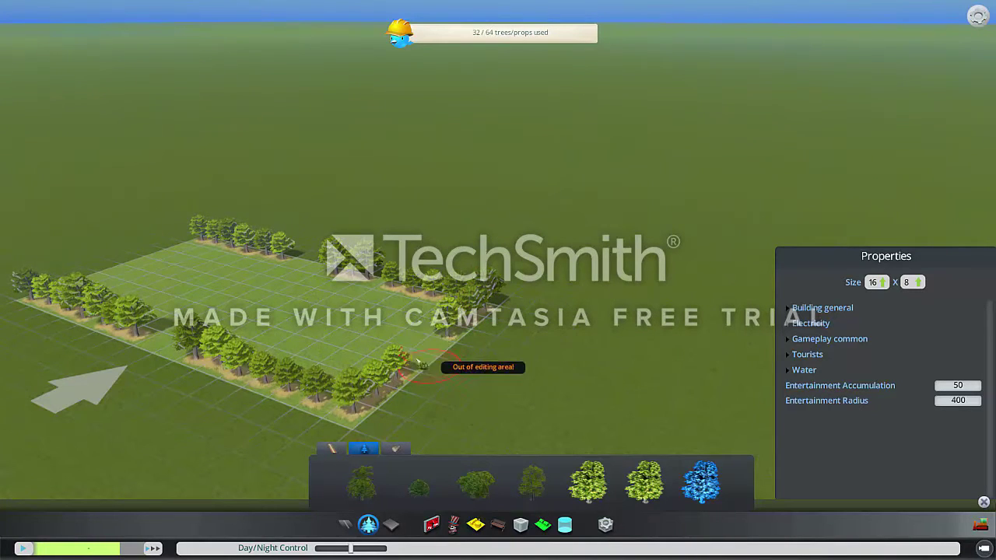
Plant four trees along the opposite short edge of the lot, leaving a gap in the middle
mouse_move(6, 7)
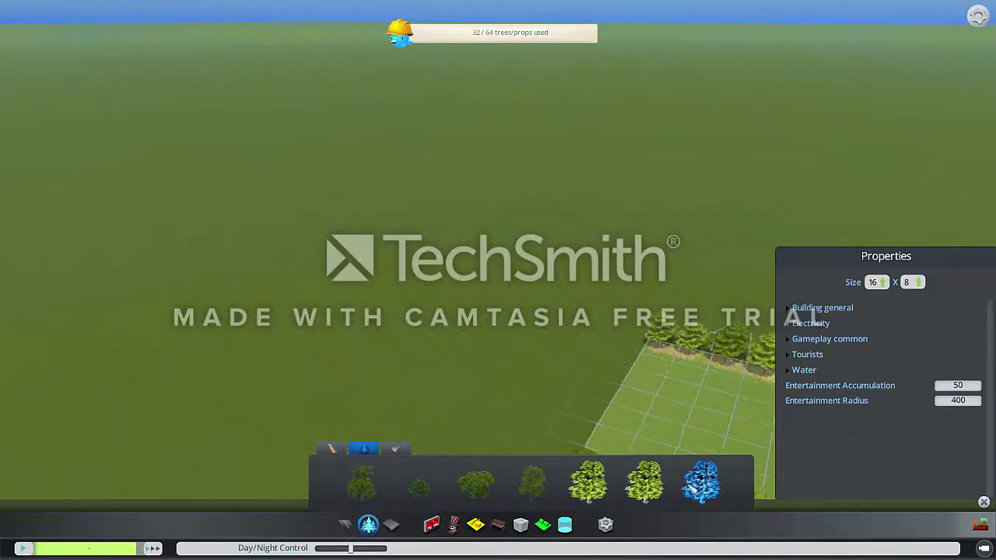
key(s)
key(d)
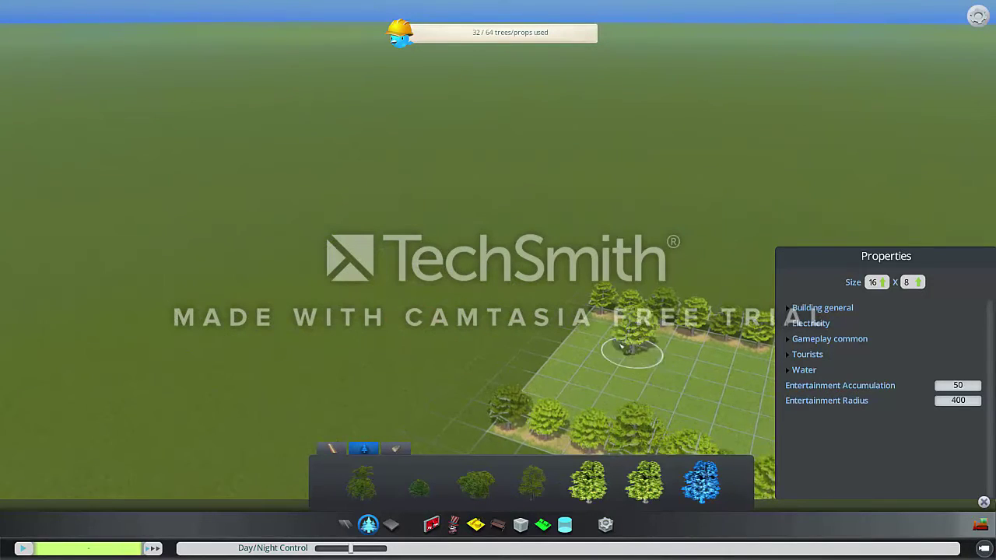
click(599, 331)
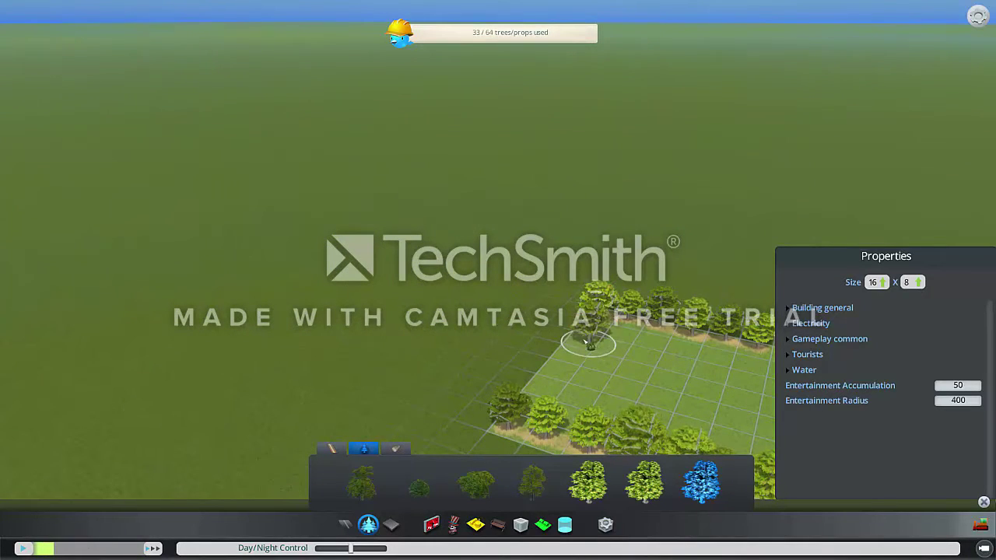
click(544, 389)
click(534, 399)
click(559, 386)
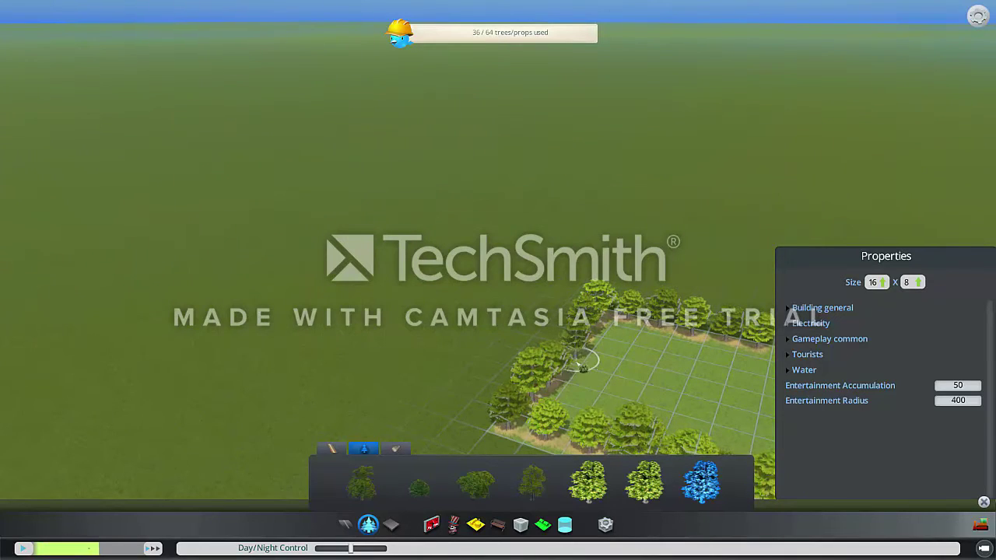
key(d)
key(s)
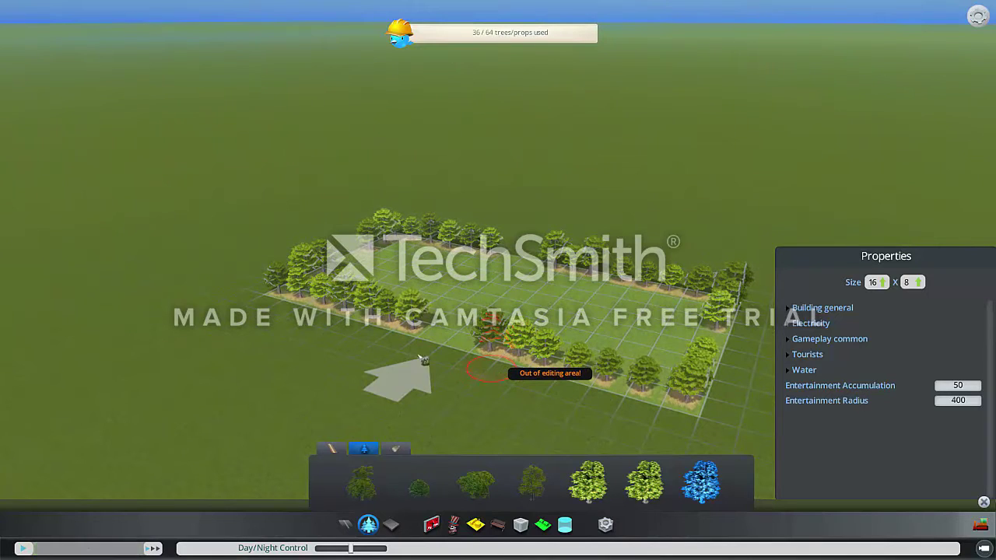
click(397, 448)
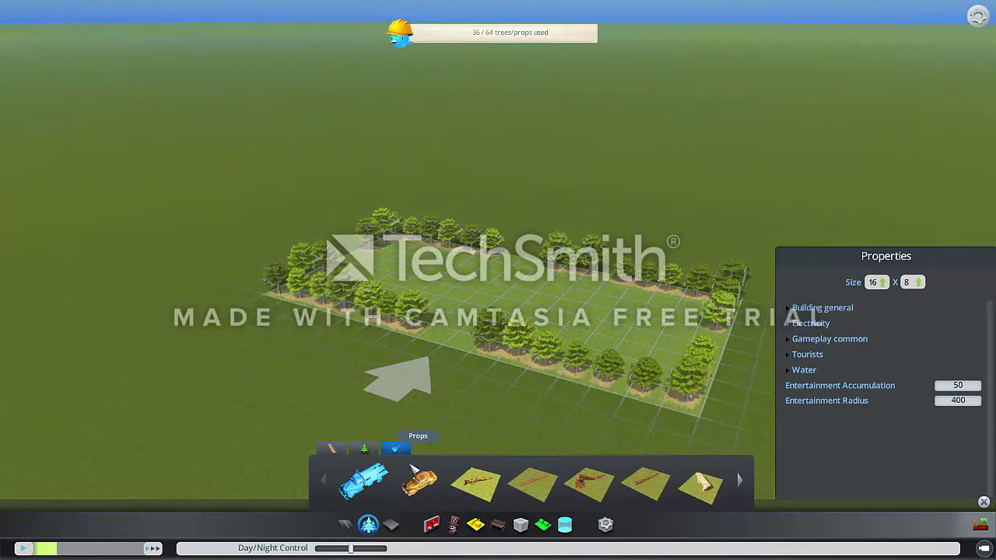
click(740, 484)
Lay straight Pavement Path segments inside the tree rows along both short sides and the front side of the lot
click(332, 449)
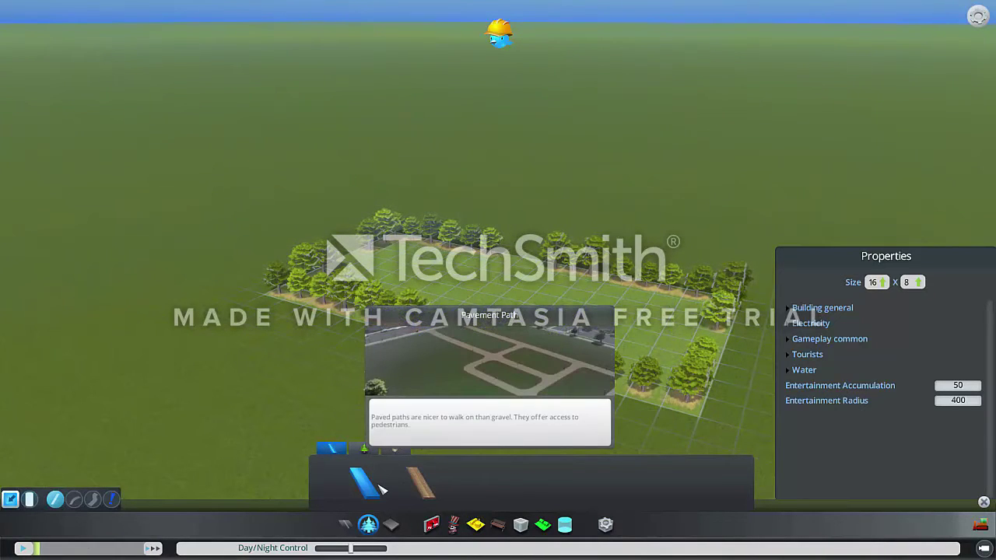
key(w)
key(a)
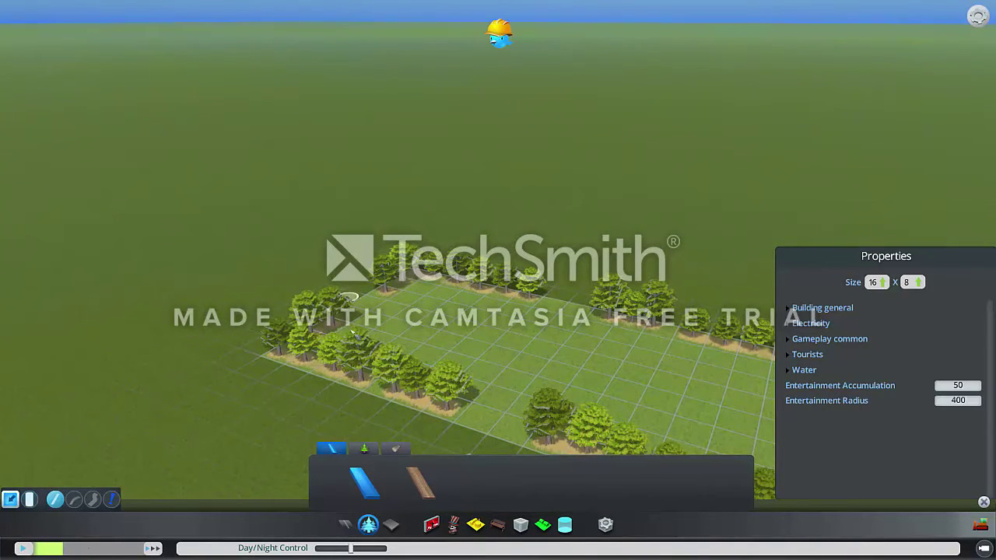
click(426, 287)
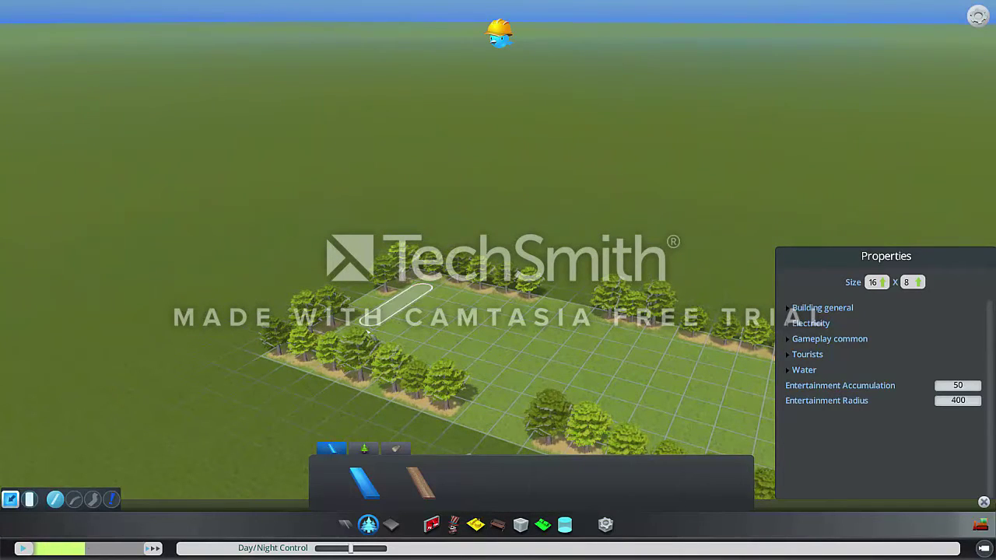
click(340, 331)
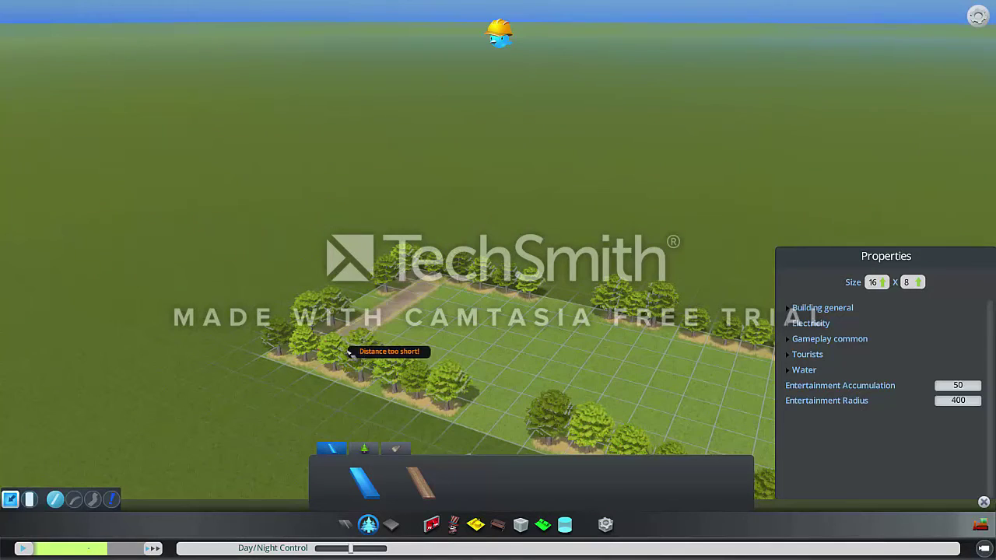
scroll(539, 400, down, 3)
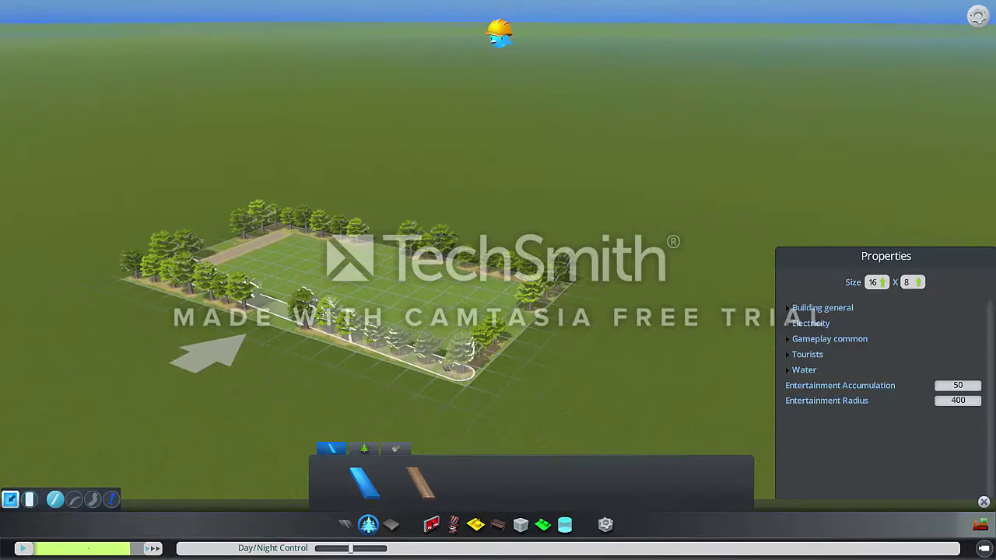
click(469, 372)
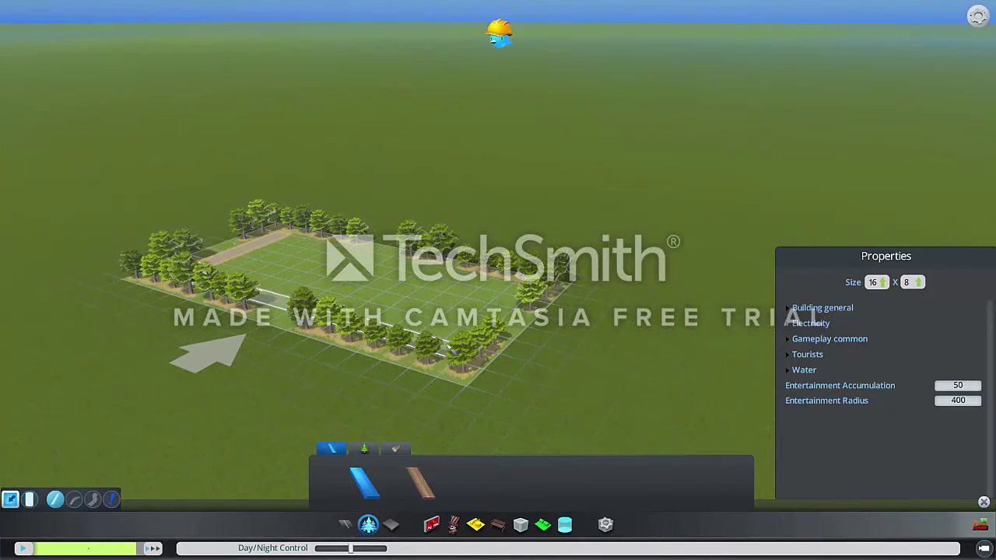
click(517, 290)
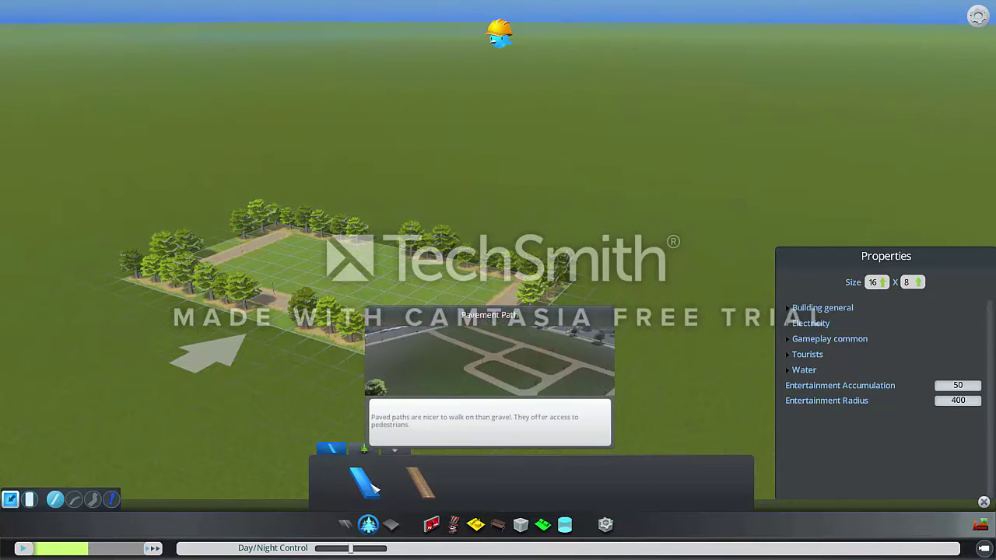
Close the path loop with a Pavement Path along the rear side, inside the tree row
key(w)
key(a)
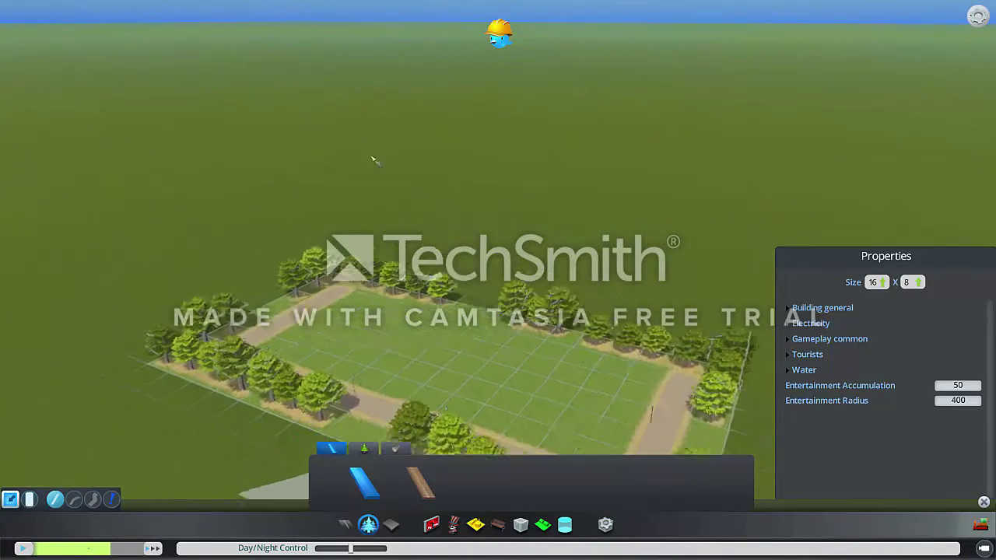
click(354, 301)
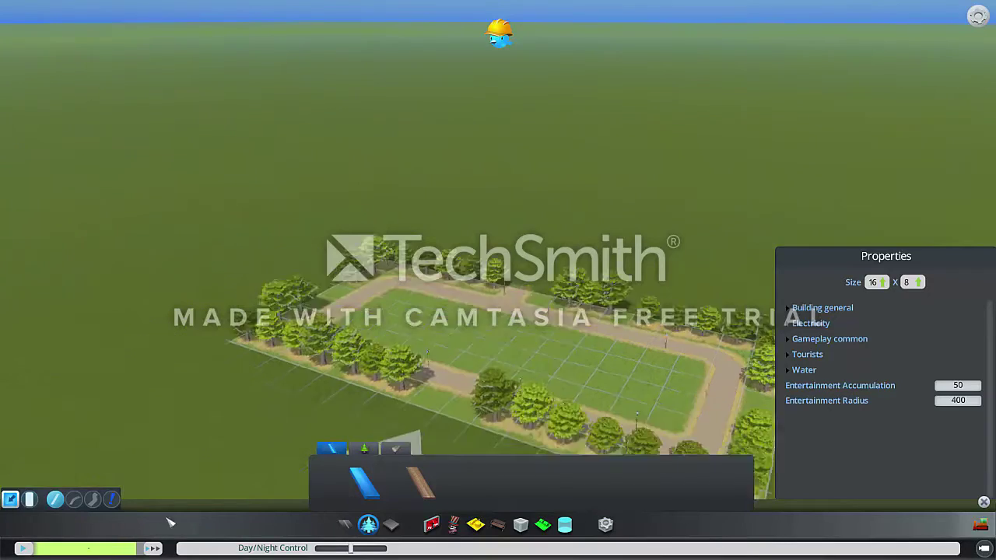
click(507, 370)
right_click(568, 403)
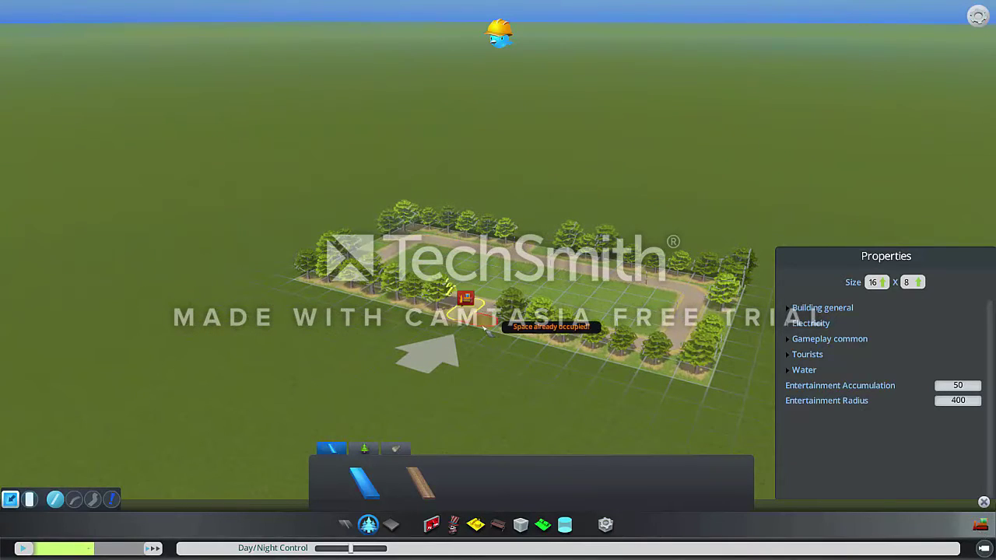
key(d)
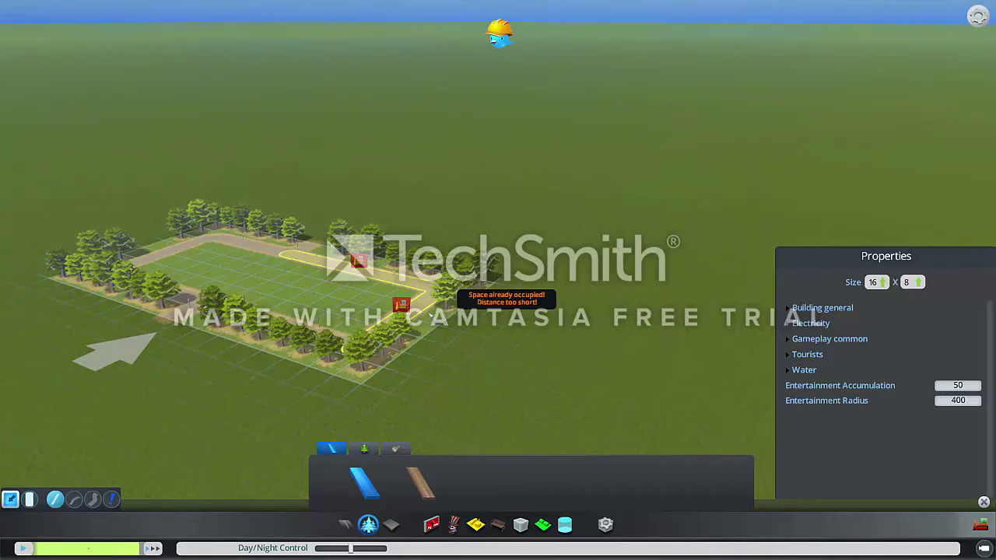
key(w)
key(a)
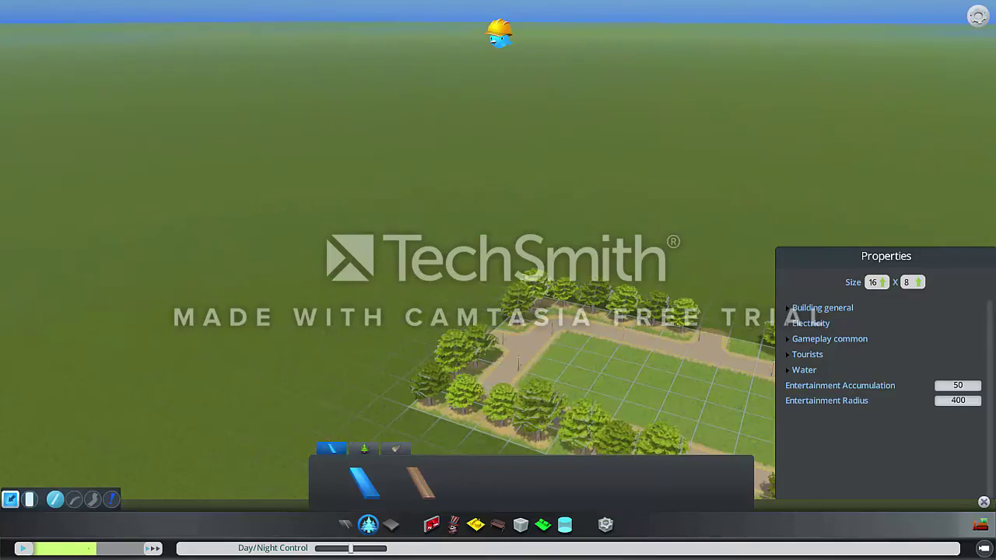
key(d)
scroll(557, 355, up, 2)
key(s)
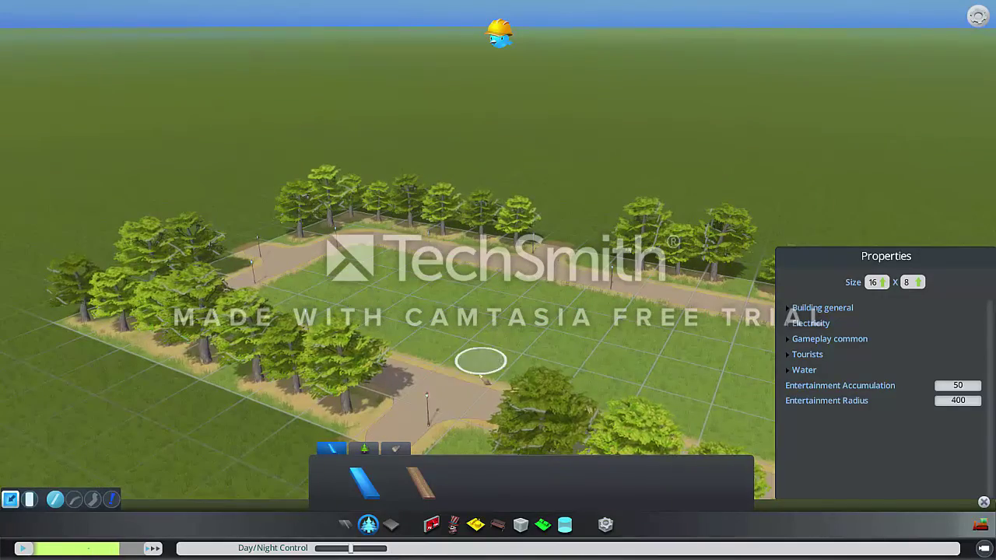
click(457, 389)
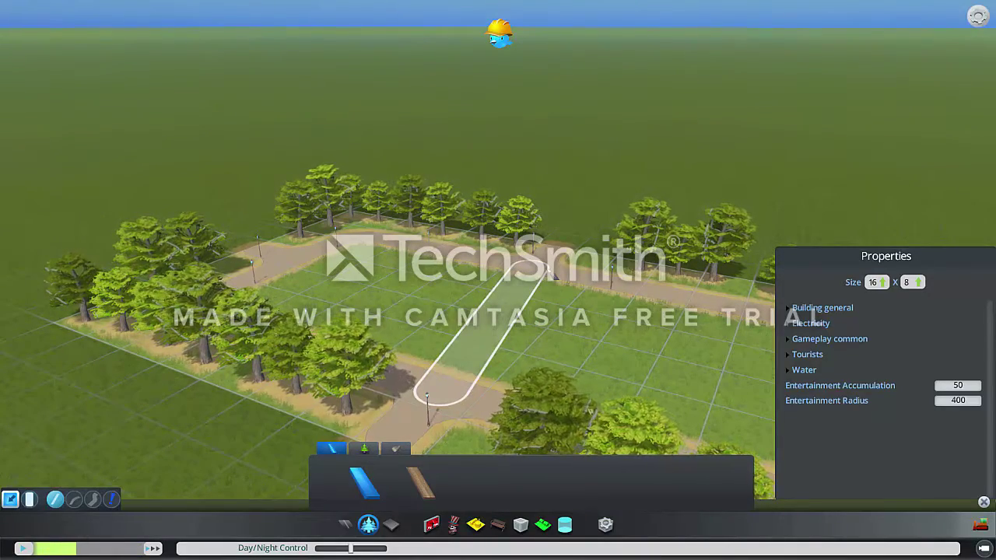
right_click(515, 364)
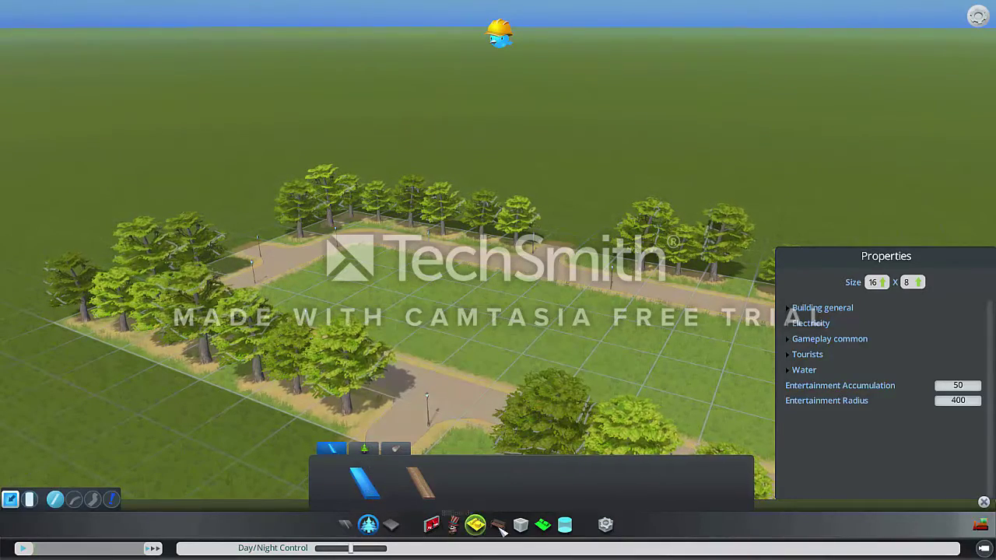
click(430, 524)
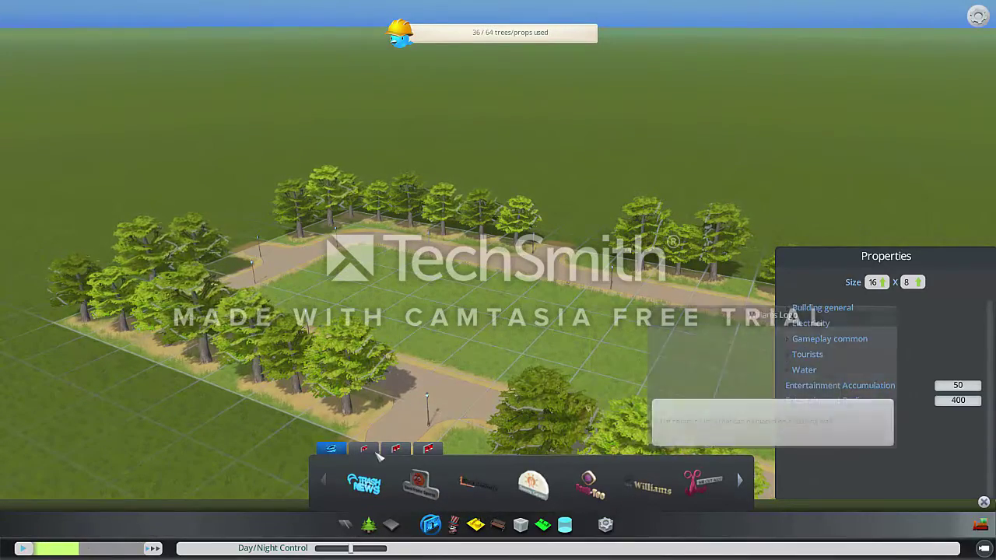
click(451, 525)
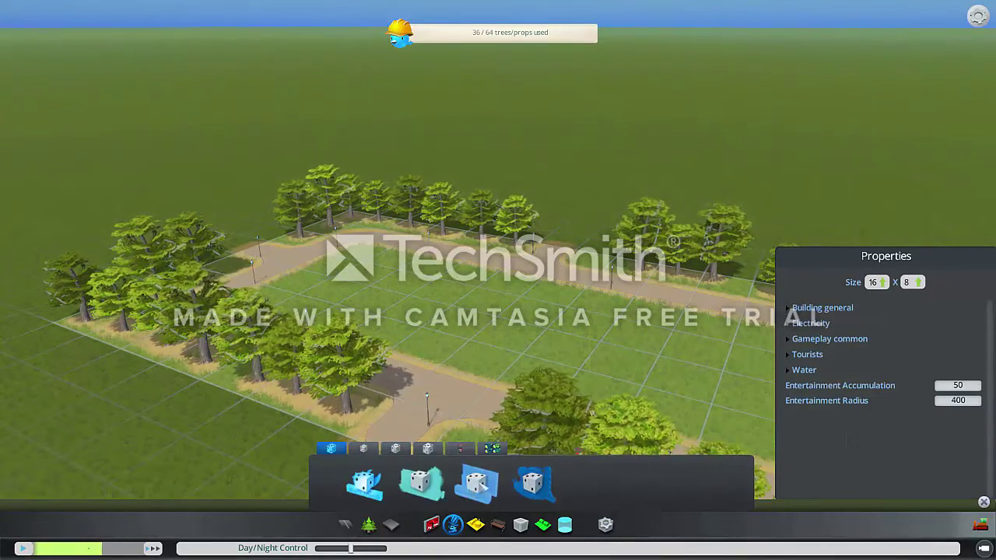
click(475, 526)
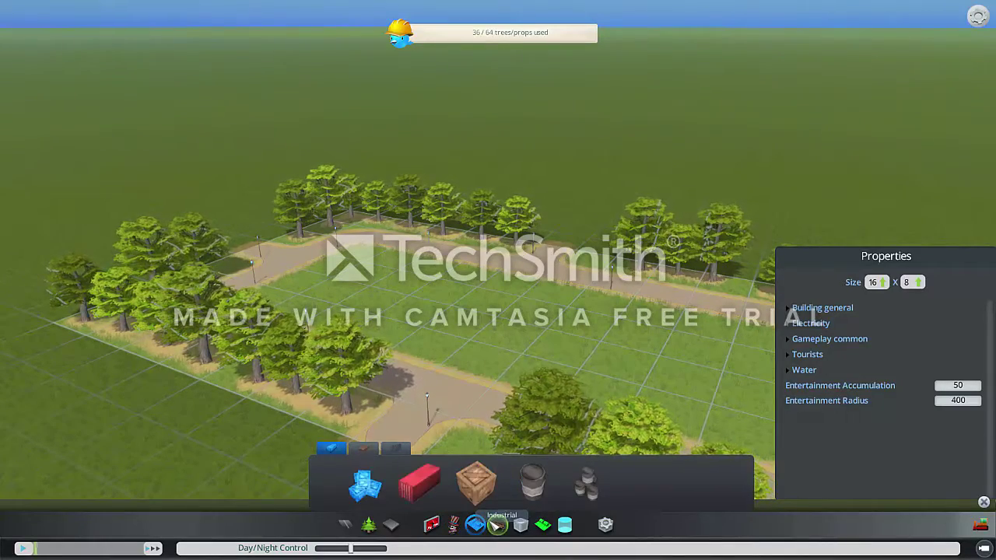
Place three park benches side by side at the inner far corner of the path loop
click(497, 525)
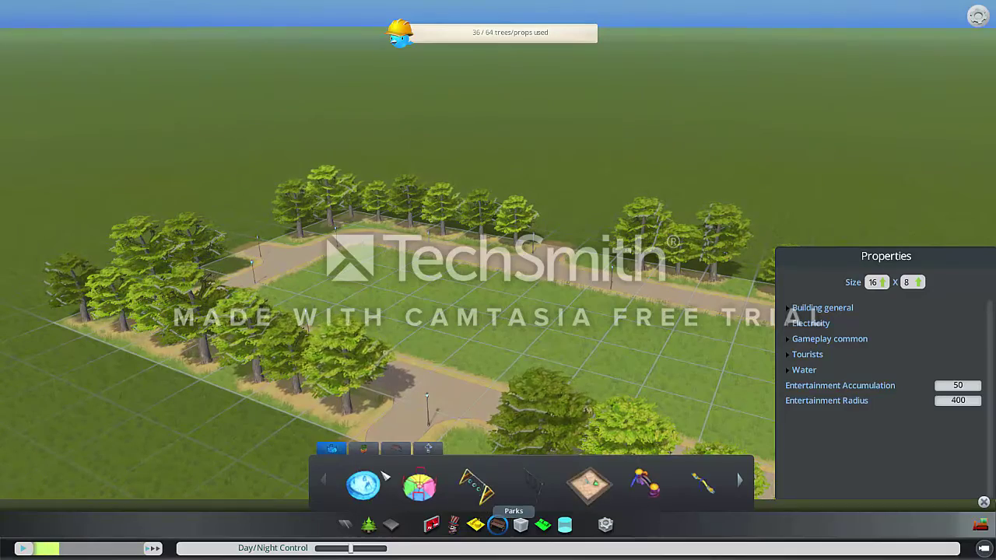
click(396, 449)
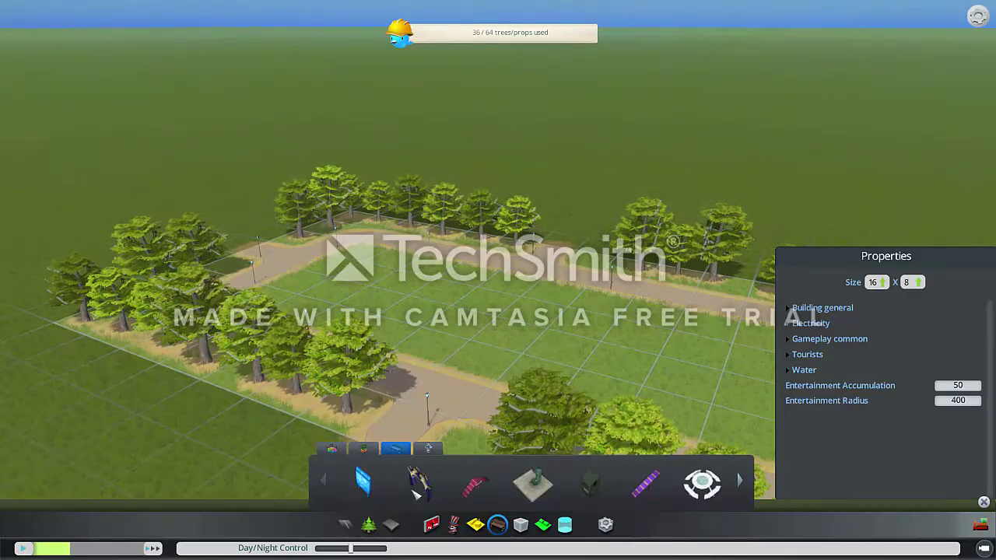
click(740, 481)
click(740, 481)
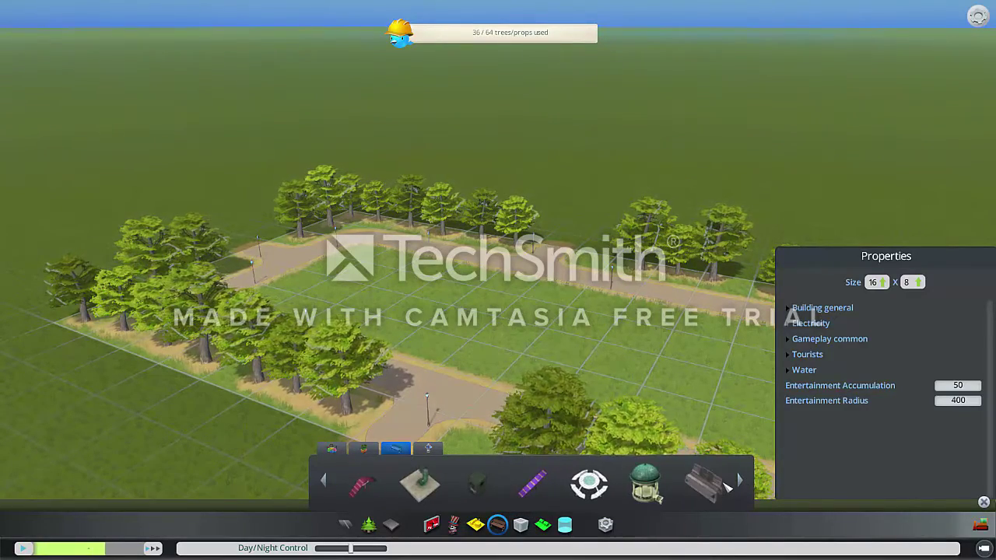
click(704, 484)
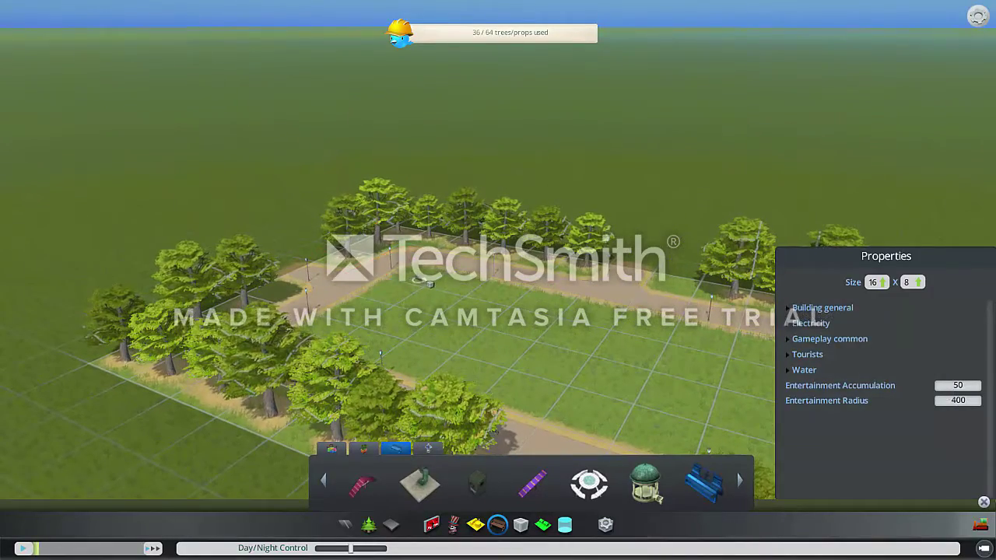
scroll(419, 267, up, 3)
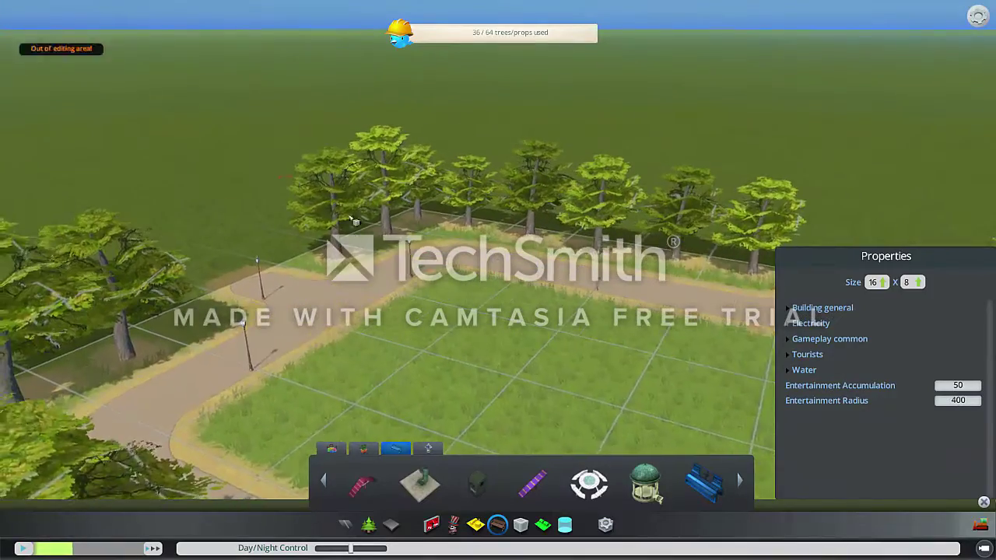
scroll(350, 218, up, 2)
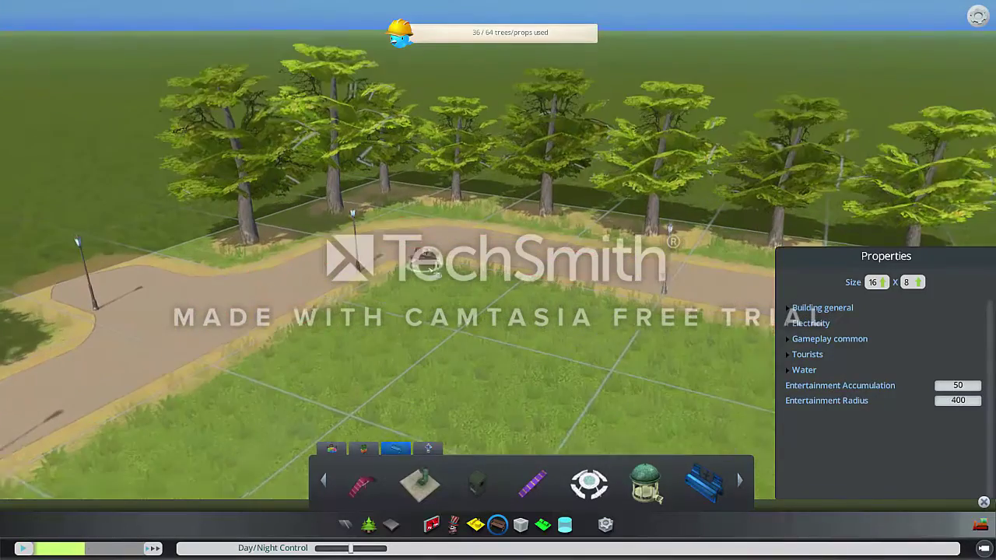
click(433, 269)
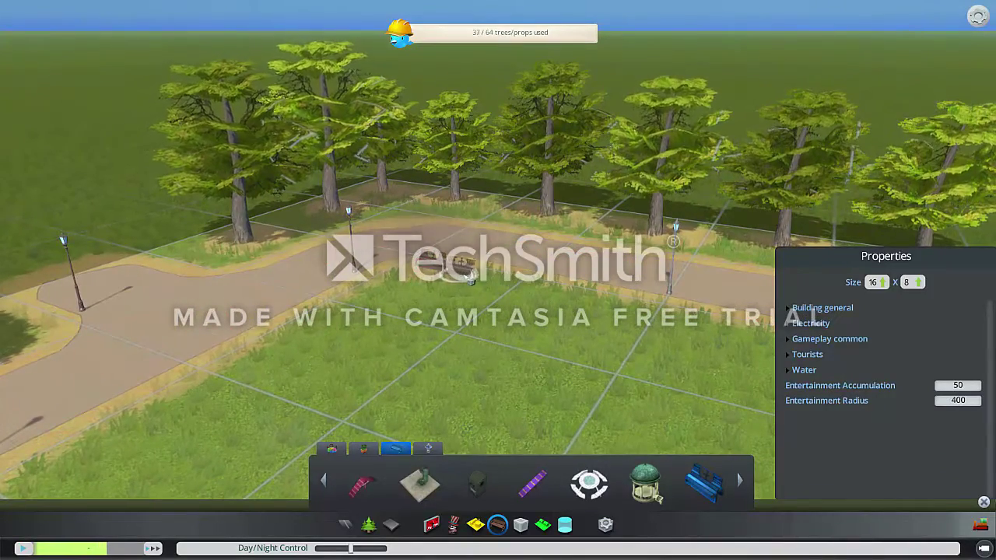
click(467, 277)
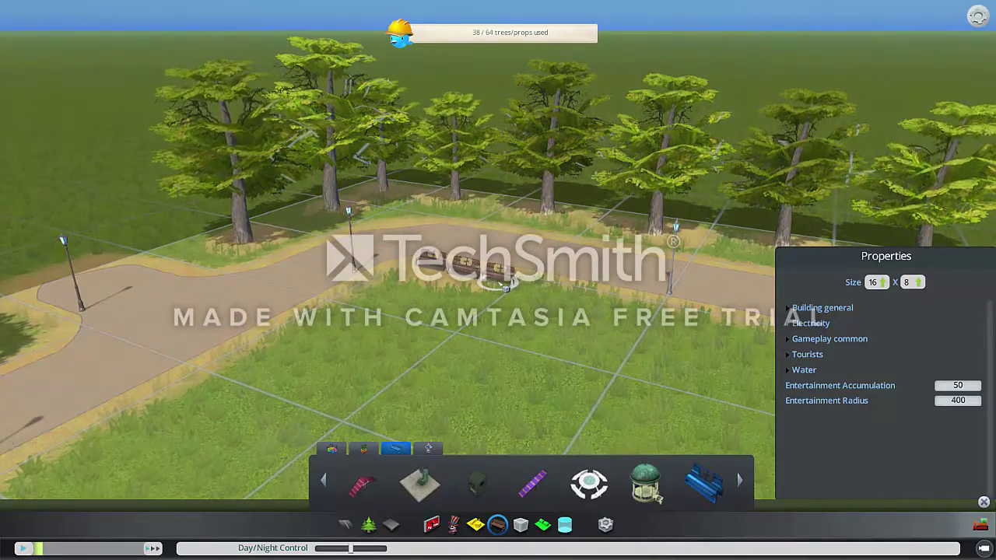
click(496, 274)
Add a row of seven benches along the inner edge of the far long path, before the entrance branch
key(d)
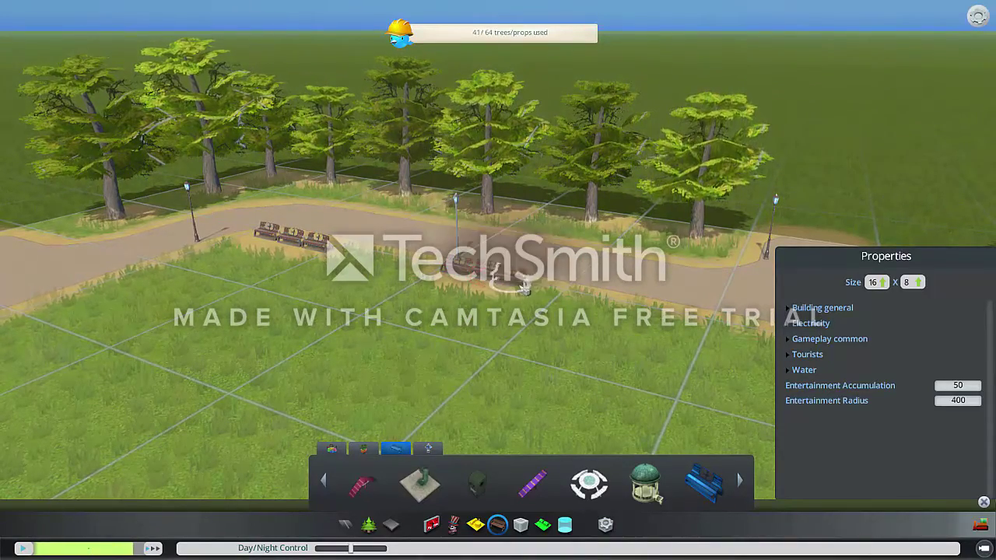
click(527, 289)
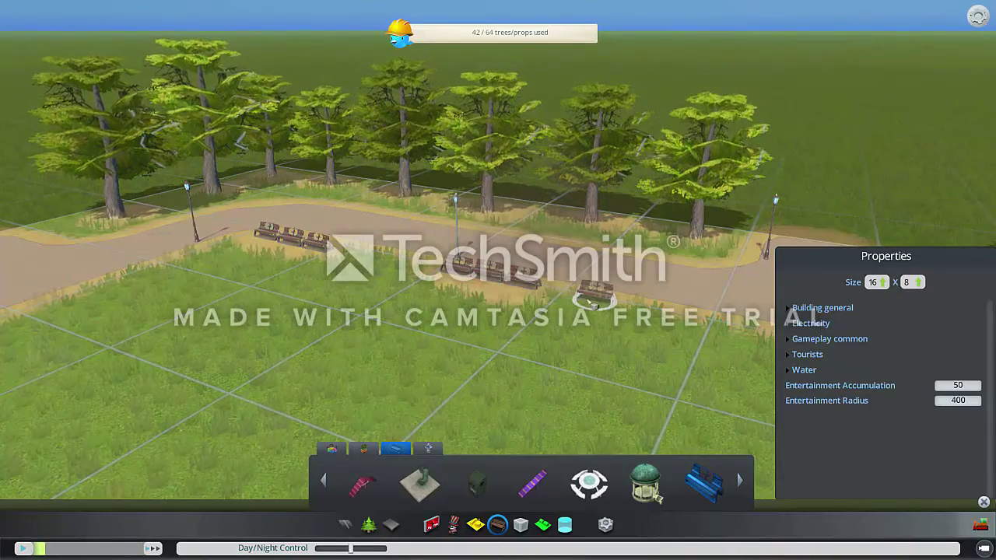
key(d)
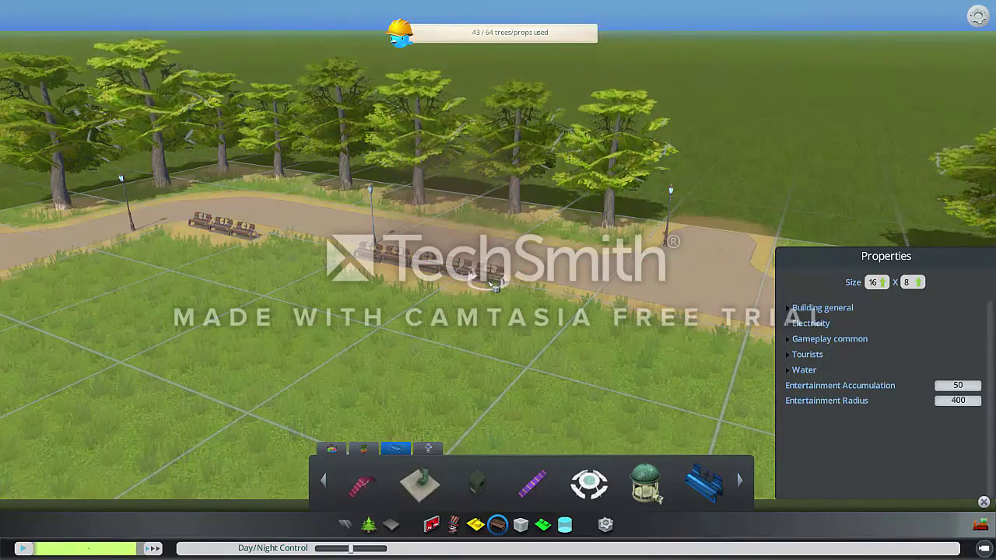
click(496, 287)
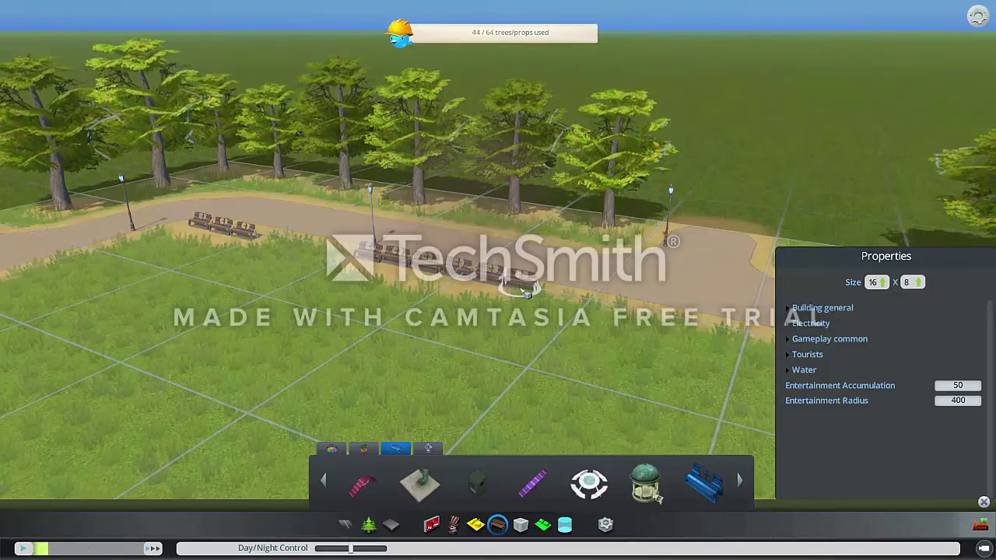
click(527, 294)
click(555, 295)
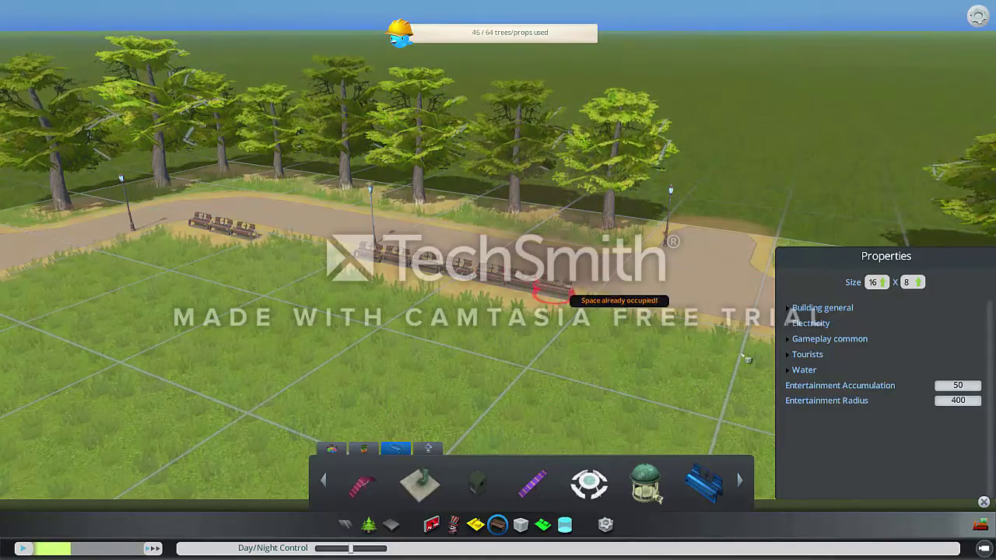
Continue the bench line with seven more benches along the same path edge, past the entrance branch
key(d)
key(s)
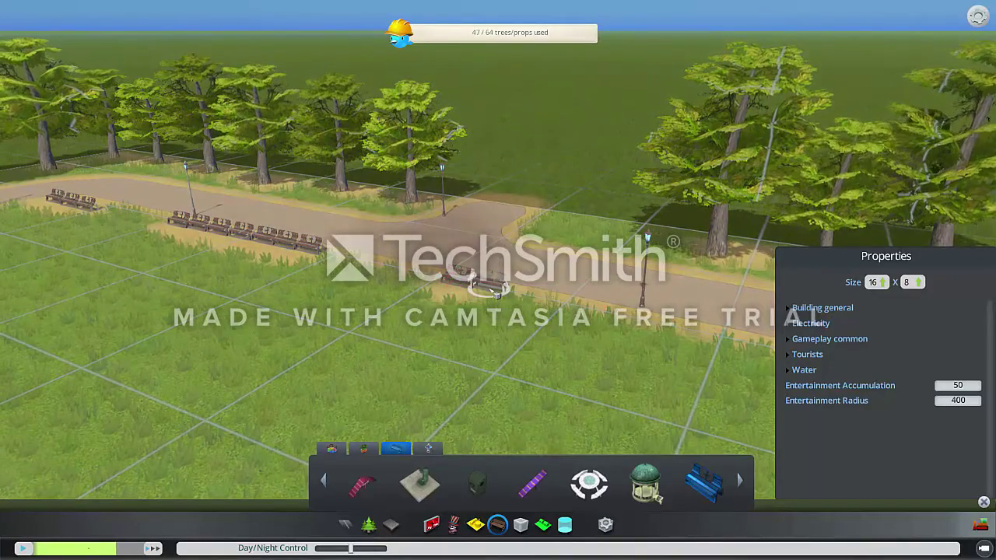
click(526, 295)
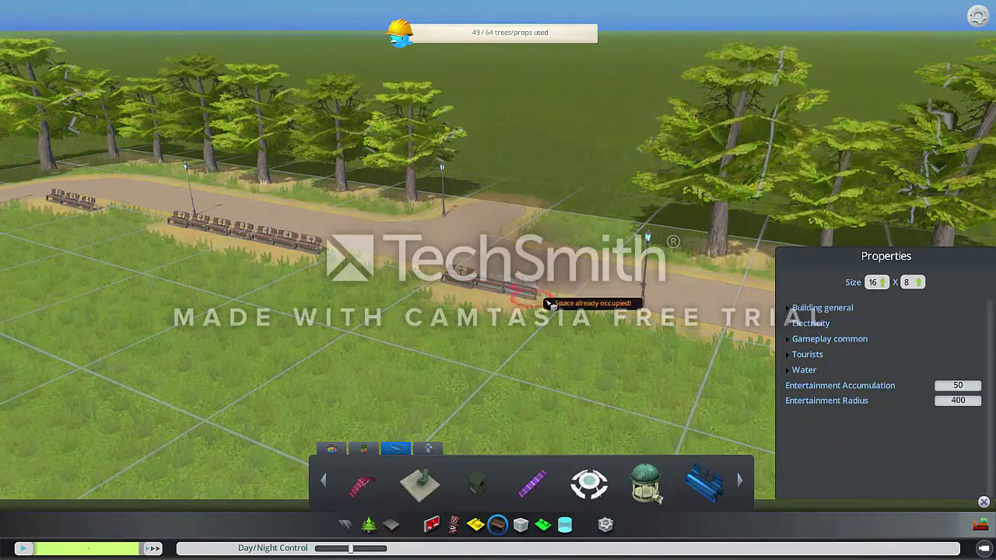
click(559, 299)
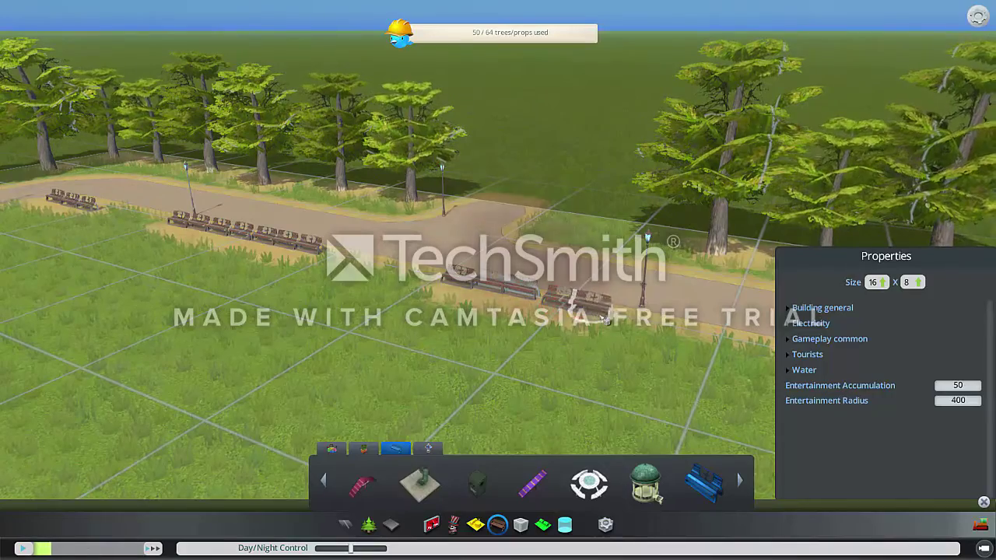
click(607, 315)
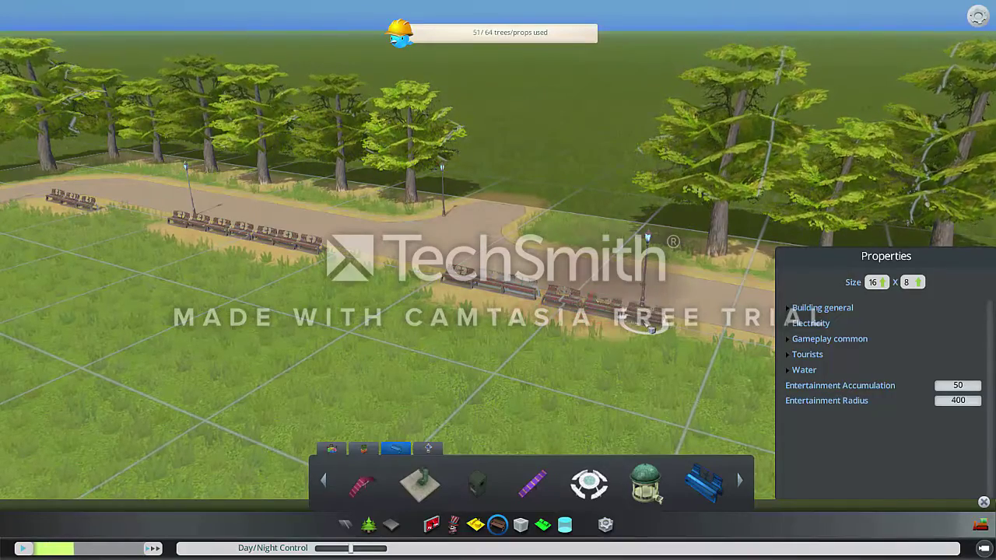
click(646, 325)
click(698, 334)
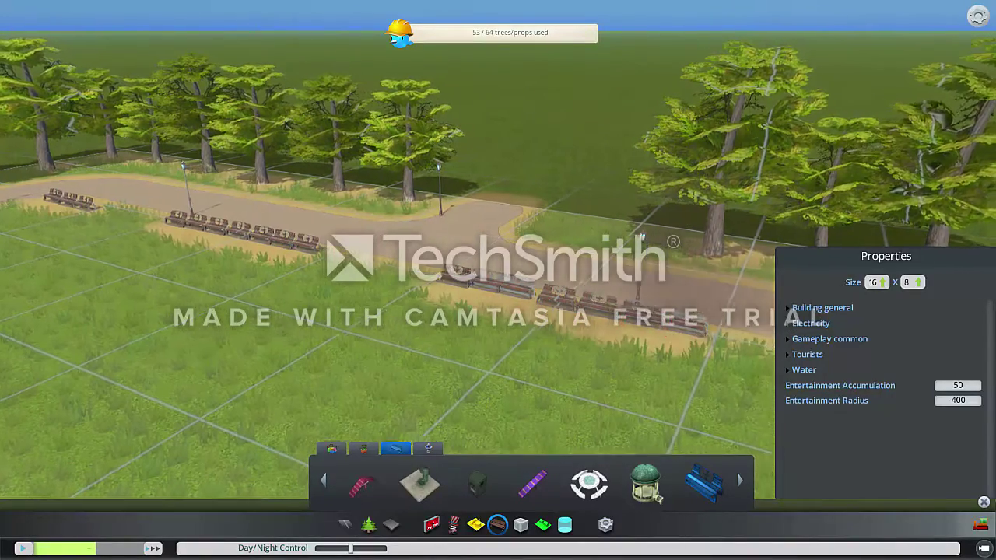
Place five round picnic tables, evenly spaced, between the last bench and the far end of the same path edge
key(d)
scroll(589, 355, down, 3)
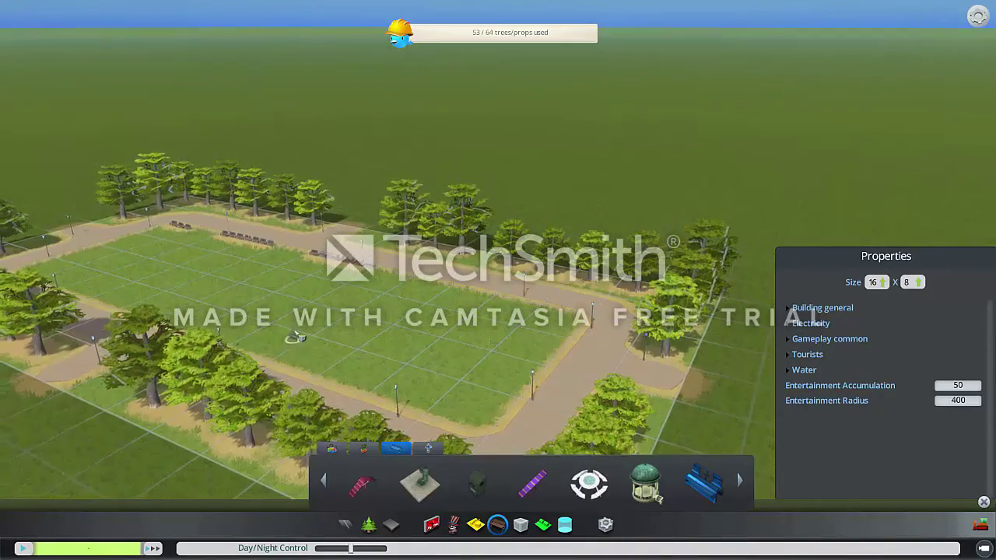
scroll(293, 346, up, 3)
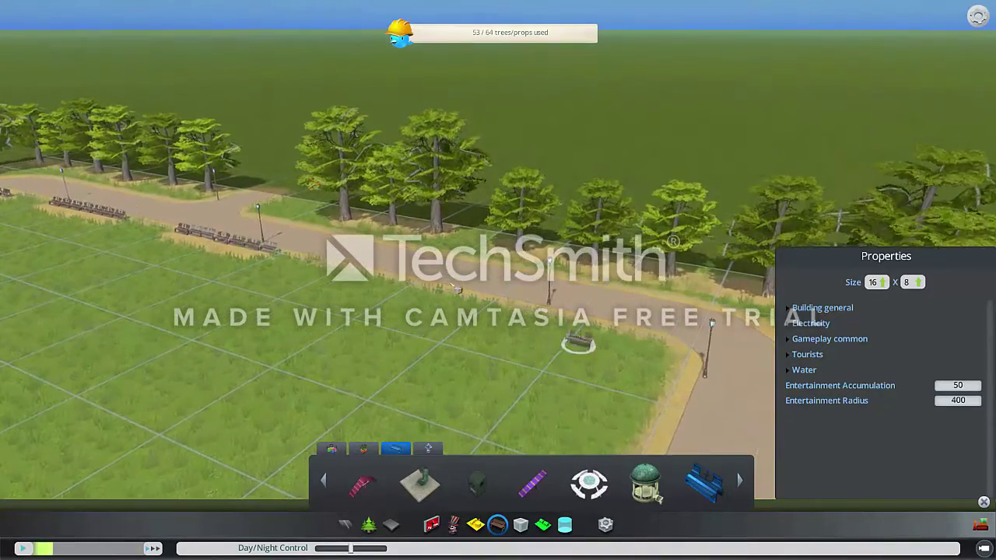
scroll(406, 373, down, 1)
scroll(416, 403, down, 5)
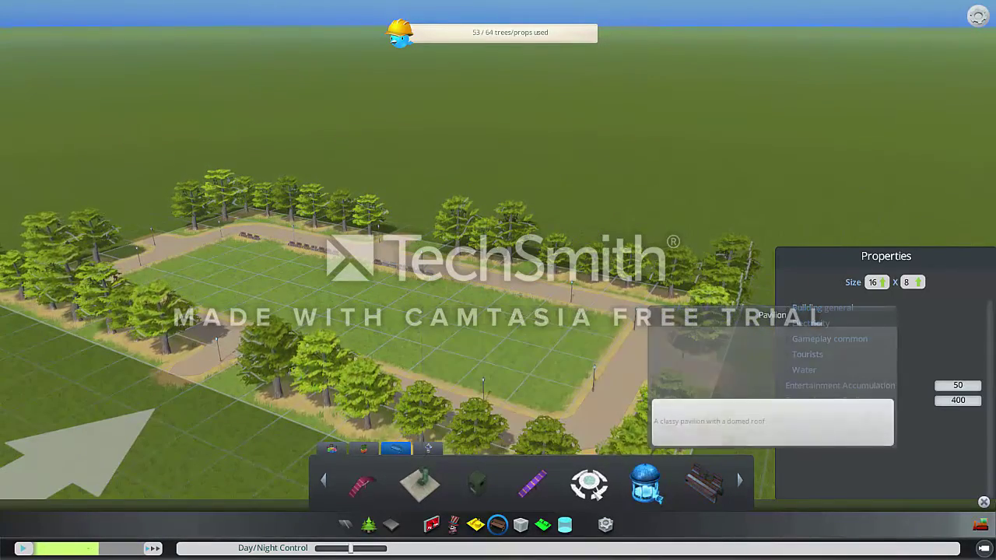
click(589, 483)
scroll(513, 318, up, 5)
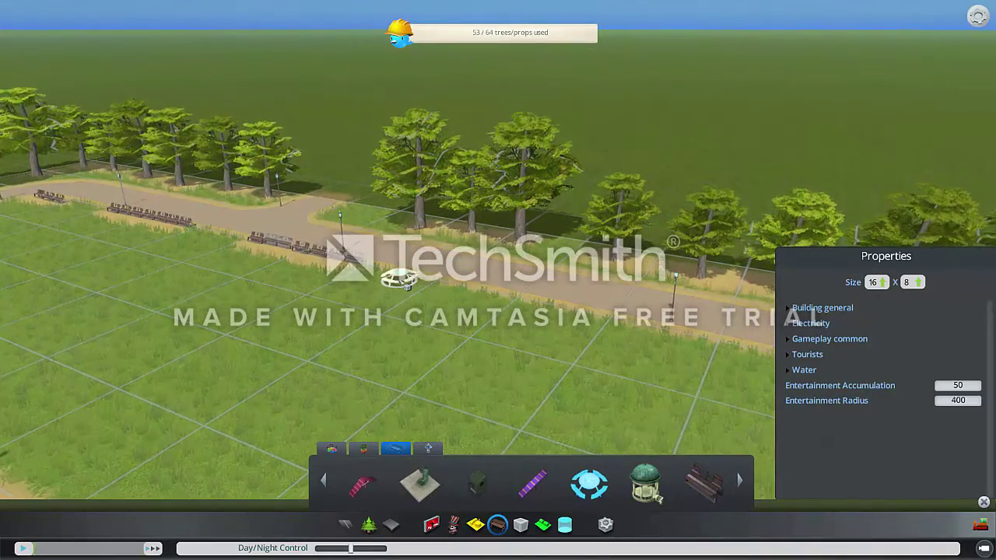
click(375, 289)
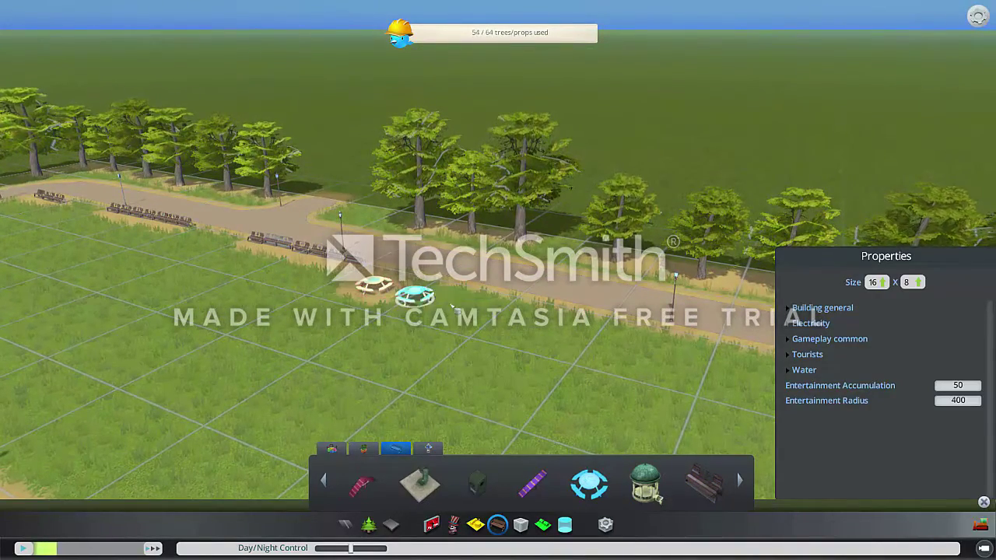
click(459, 303)
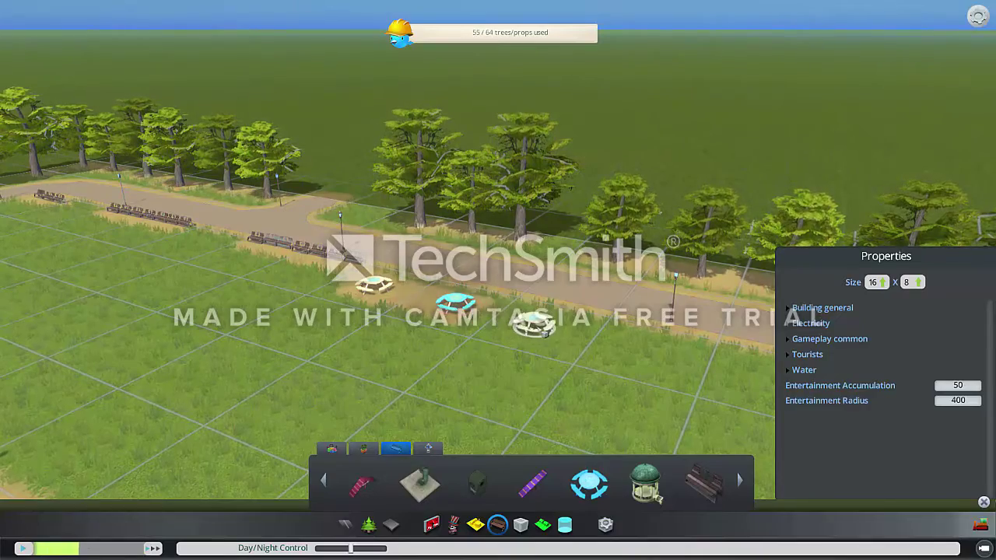
click(535, 322)
click(649, 354)
key(d)
key(s)
click(533, 337)
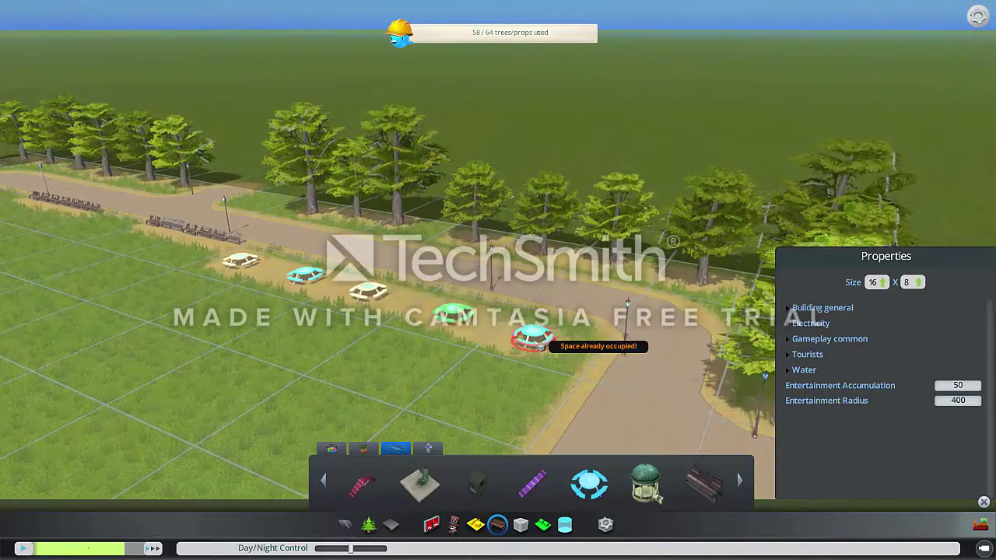
Place four round picnic tables along the inner edge of the opposite long path, starting near the same end of the lawn
key(s)
key(a)
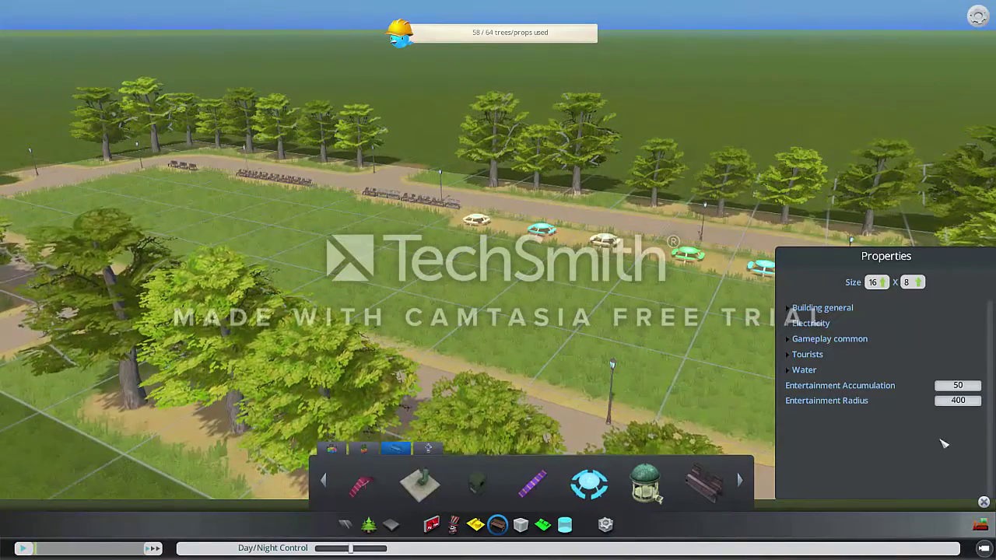
key(d)
key(s)
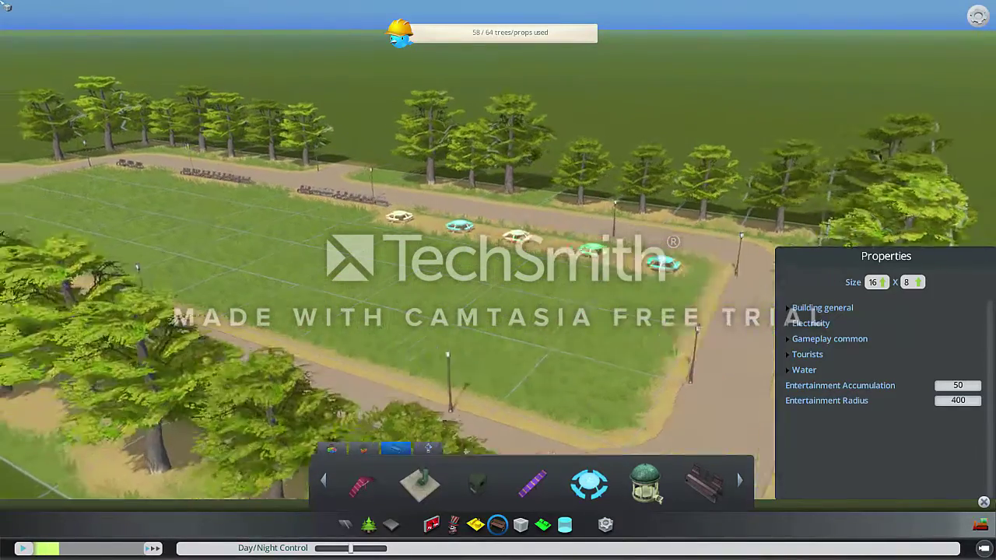
key(a)
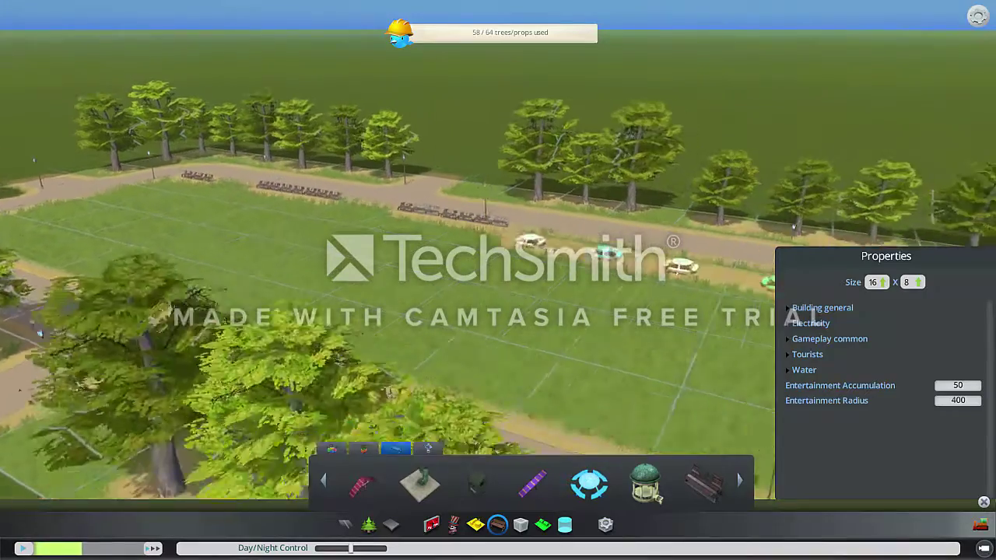
key(d)
key(s)
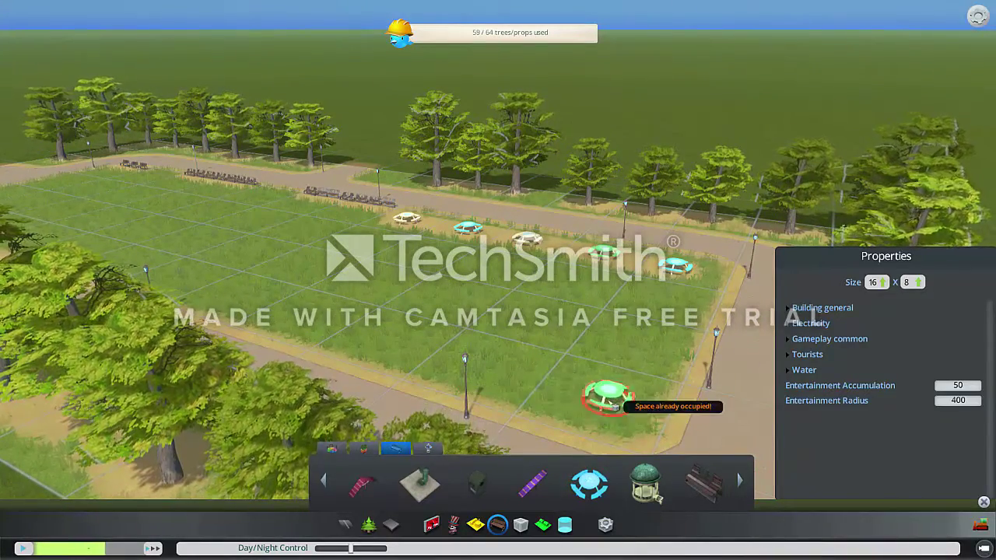
click(492, 362)
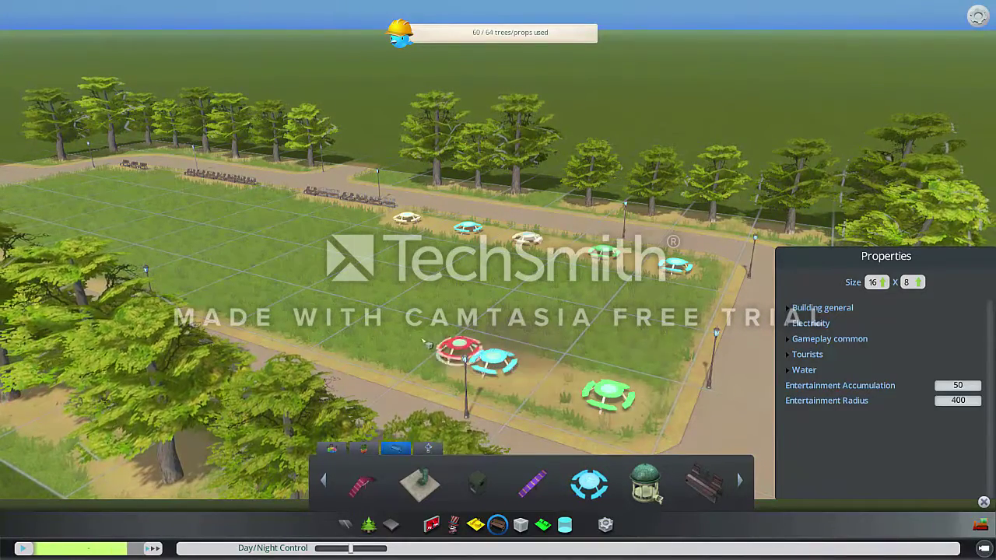
click(397, 331)
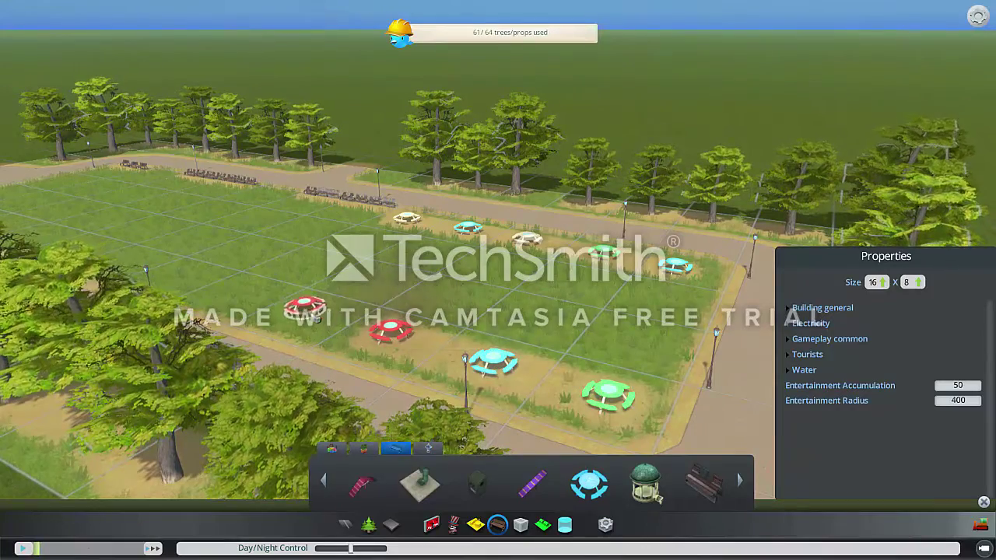
click(308, 311)
Place two merry-go-rounds side by side on the lawn's short end, at the inner corner of the path loop near the lamp post
click(738, 482)
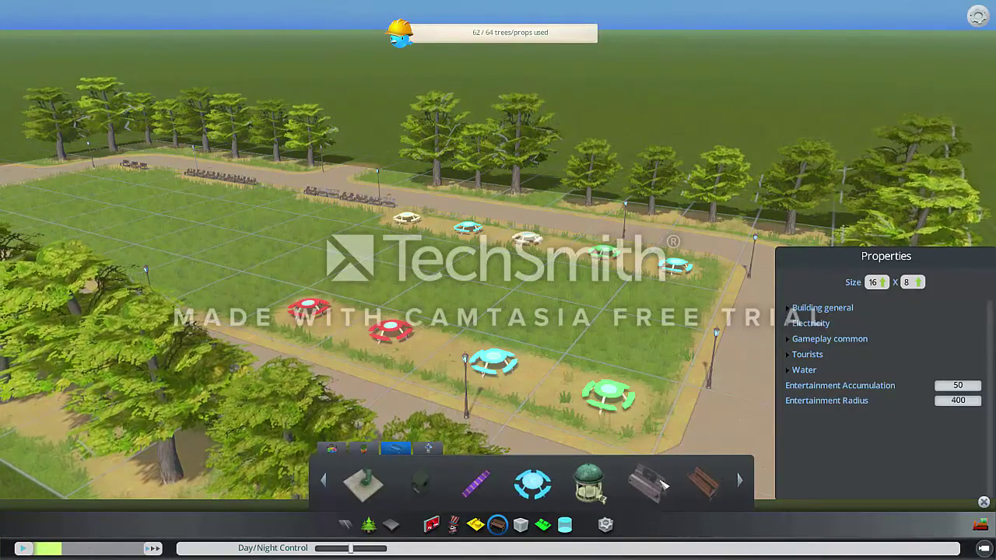
mouse_move(612, 493)
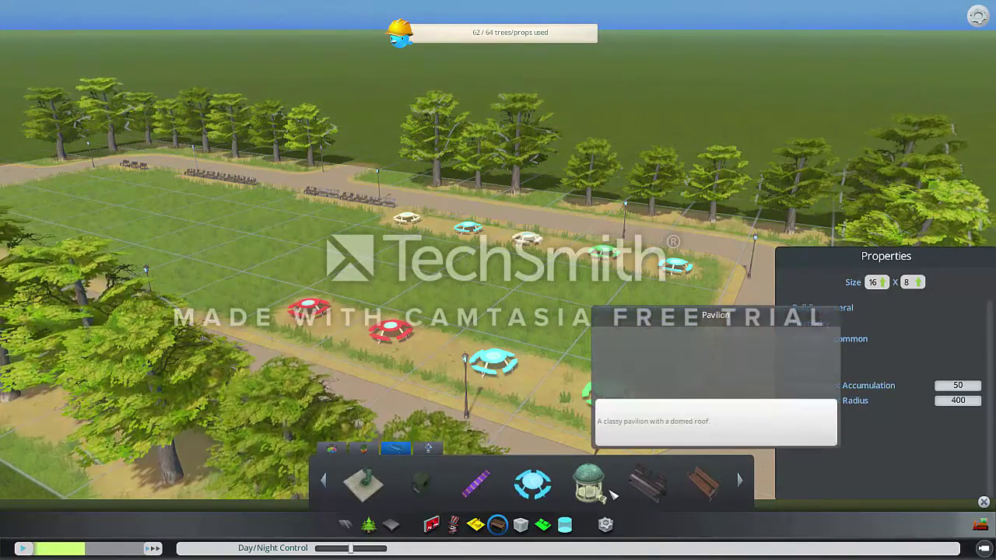
mouse_move(695, 493)
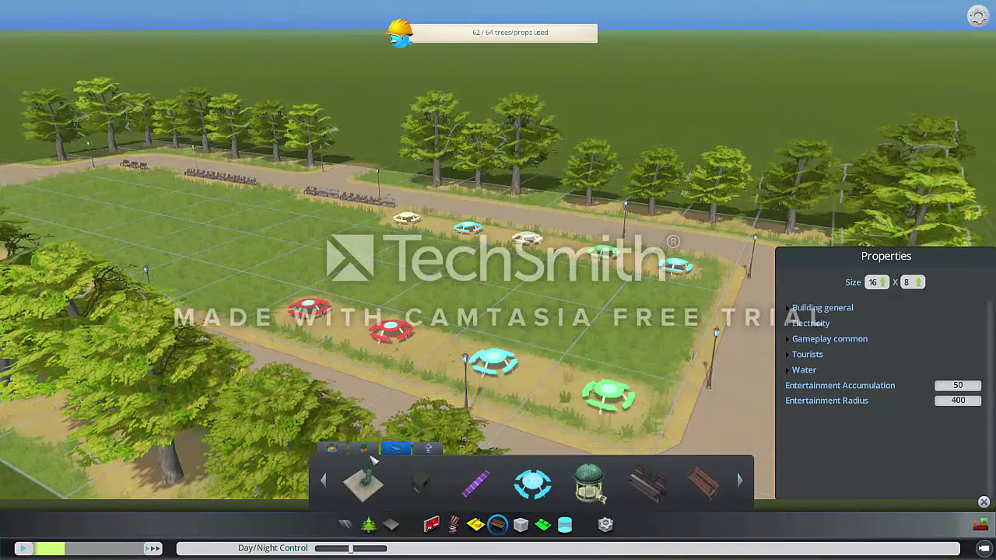
click(333, 480)
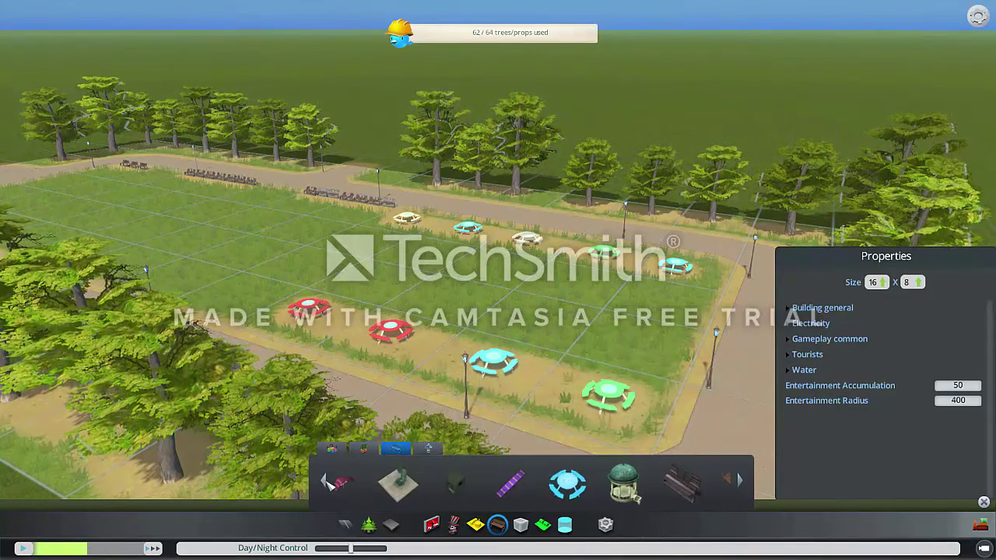
mouse_move(365, 488)
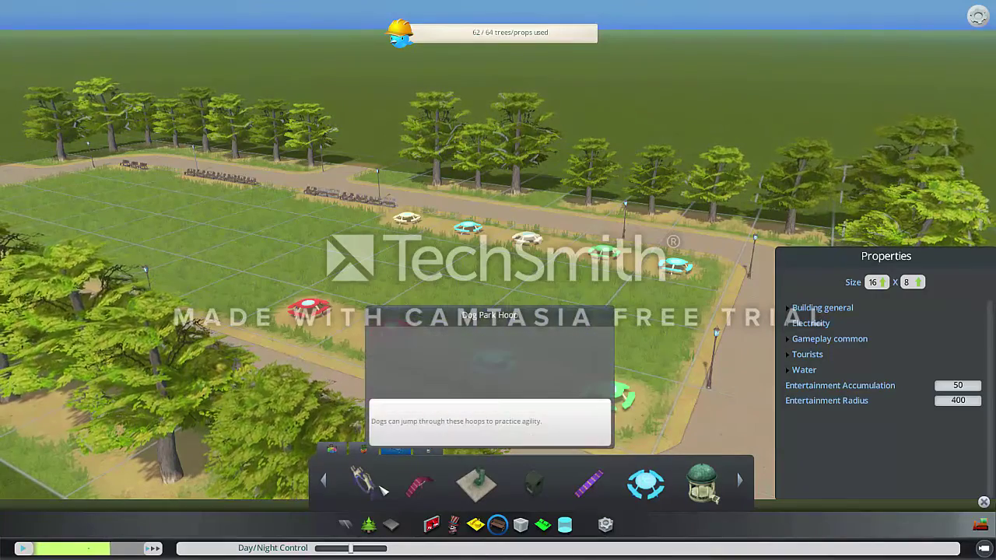
click(364, 450)
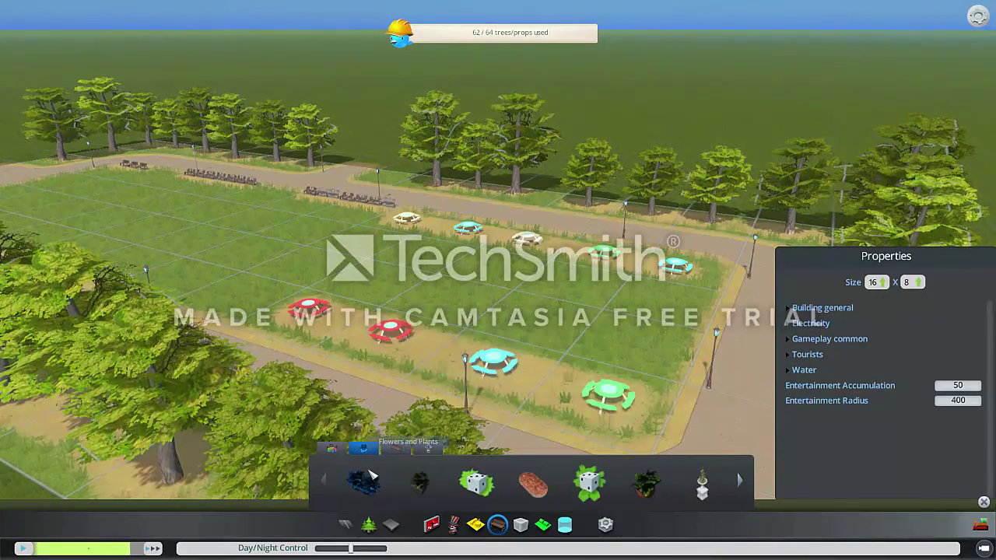
click(331, 450)
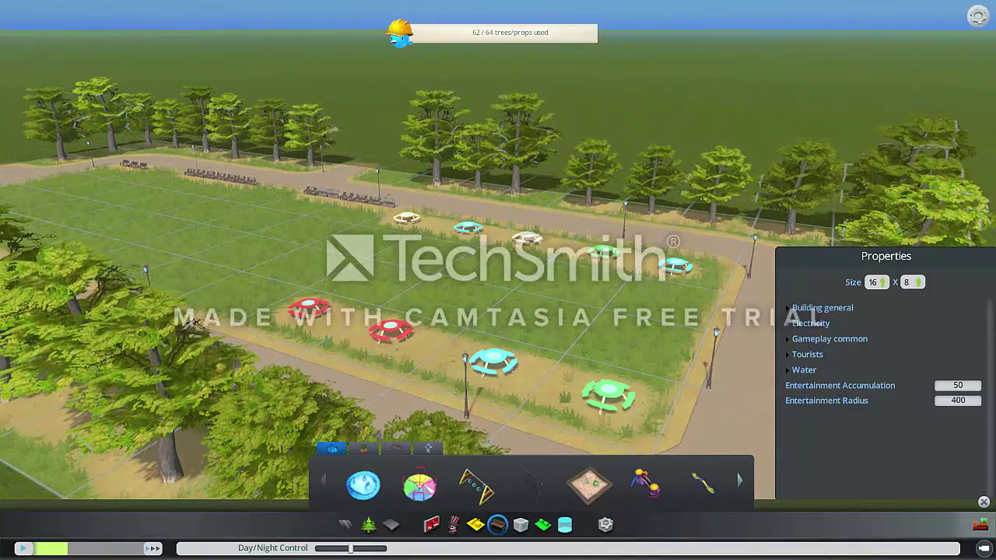
mouse_move(419, 484)
mouse_move(7, 6)
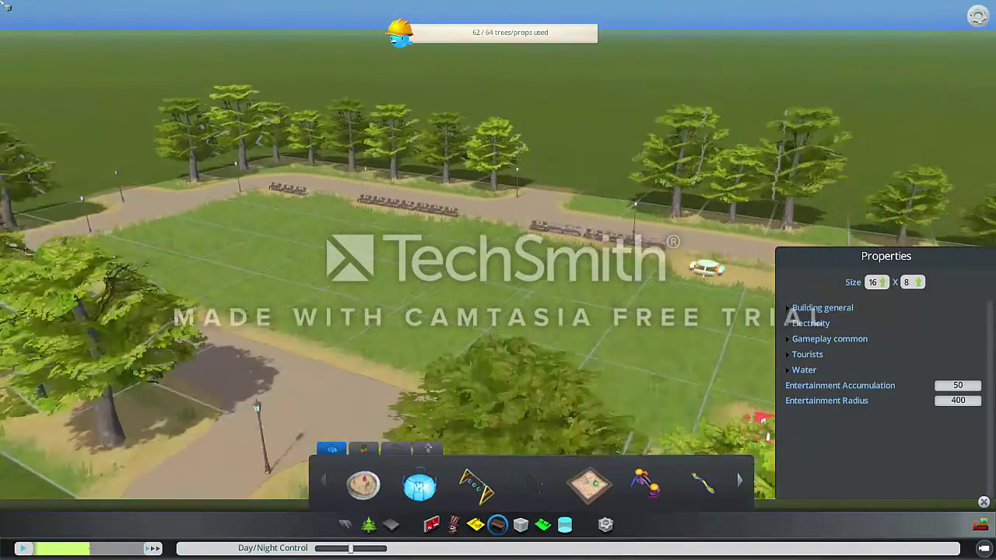
key(d)
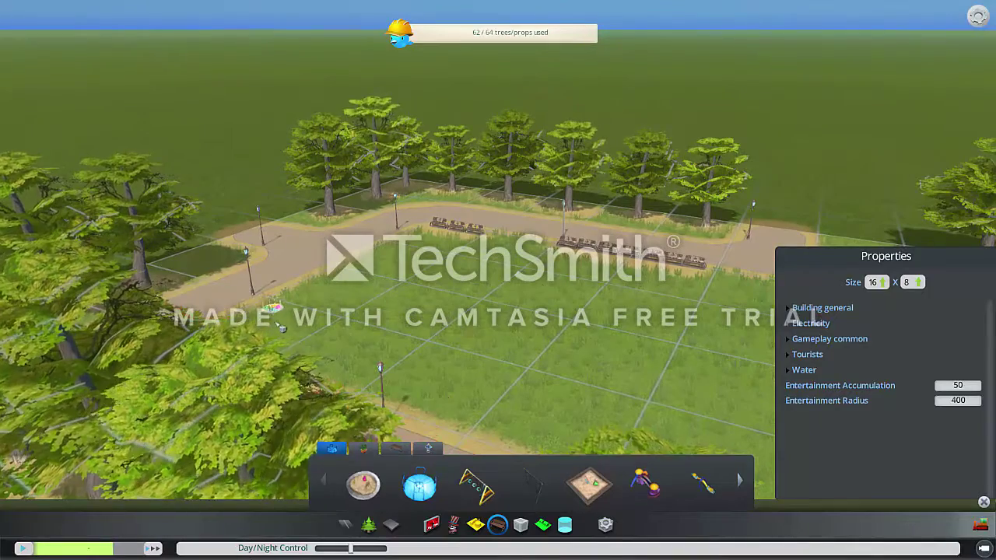
scroll(286, 316, up, 3)
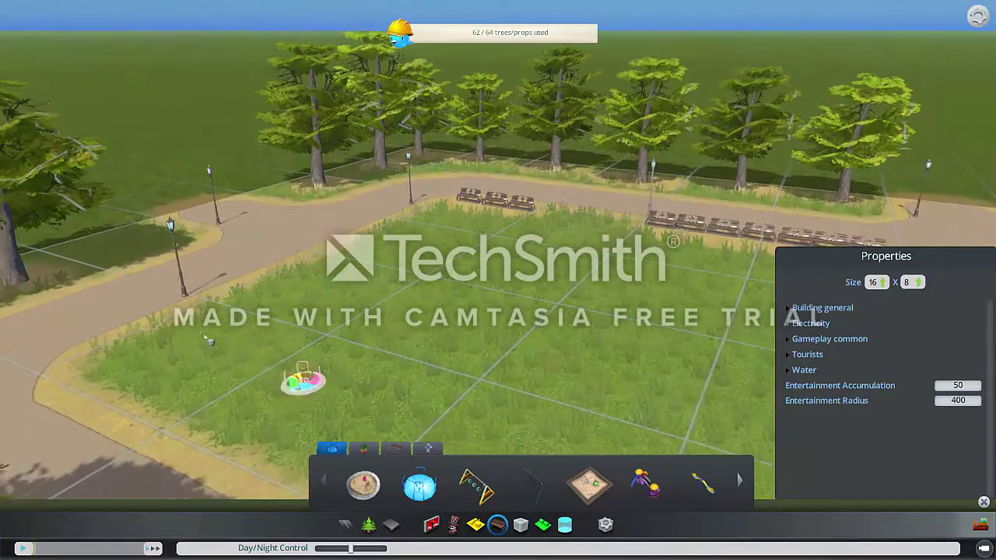
scroll(133, 359, up, 1)
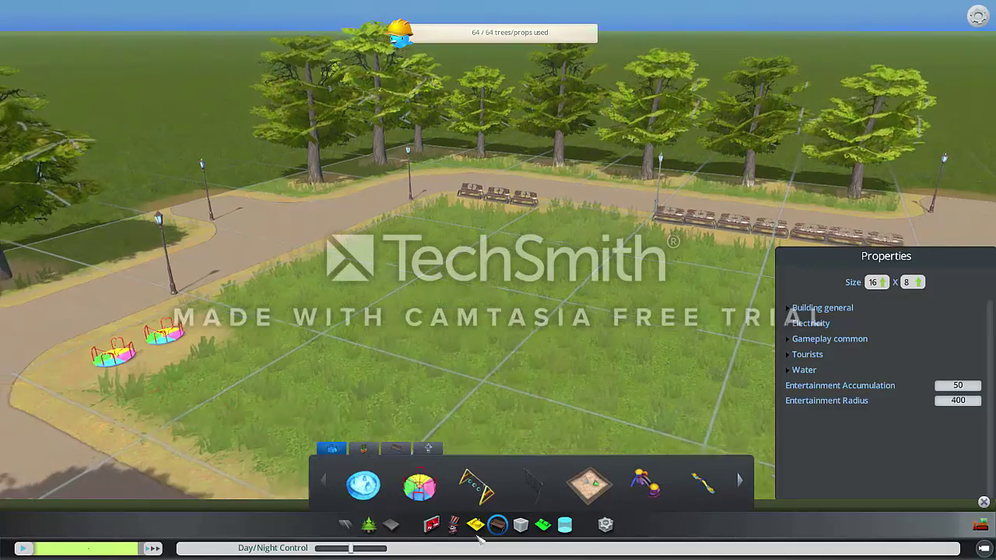
Try to place more playground props on the open lawn near the two merry-go-rounds
key(q)
key(d)
key(s)
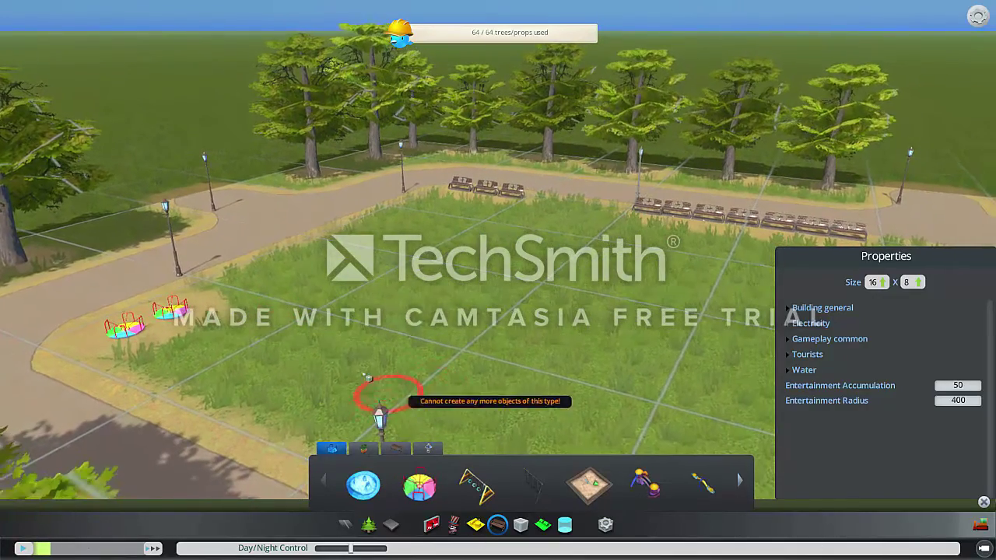
key(q)
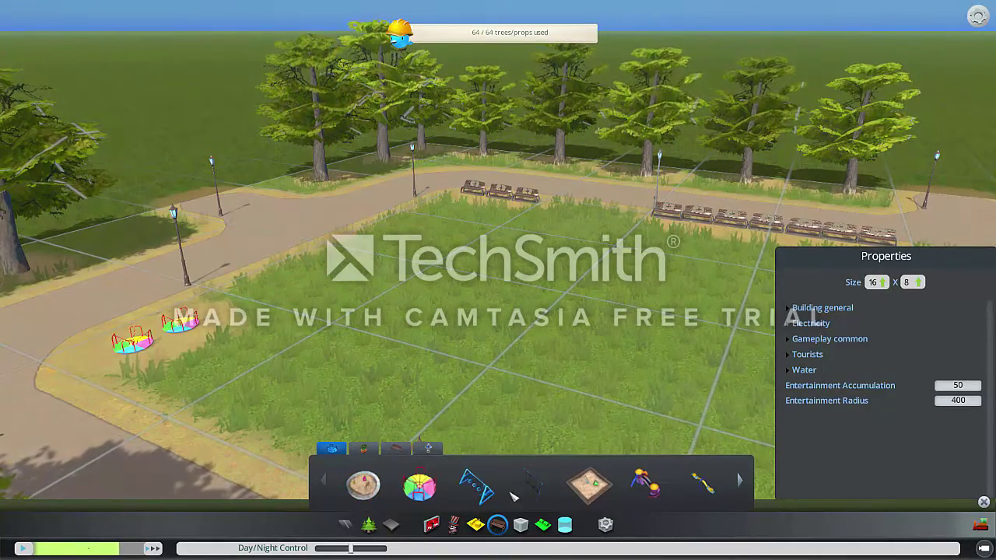
scroll(467, 396, down, 1)
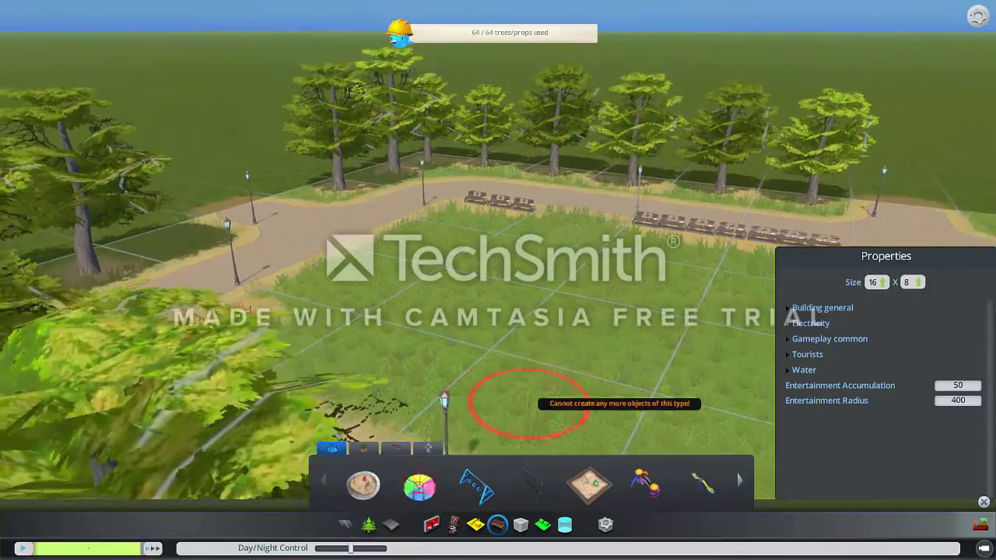
scroll(534, 367, down, 1)
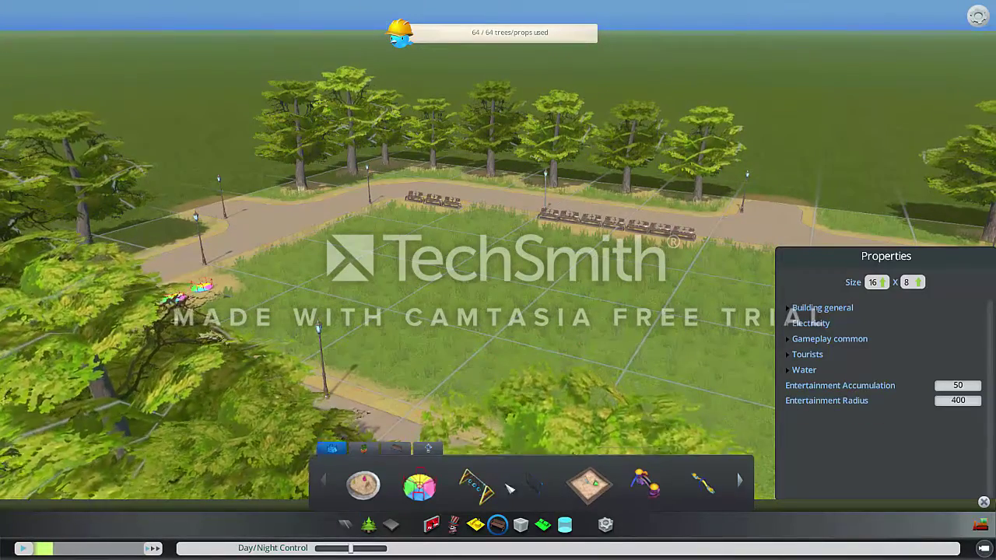
scroll(234, 365, up, 1)
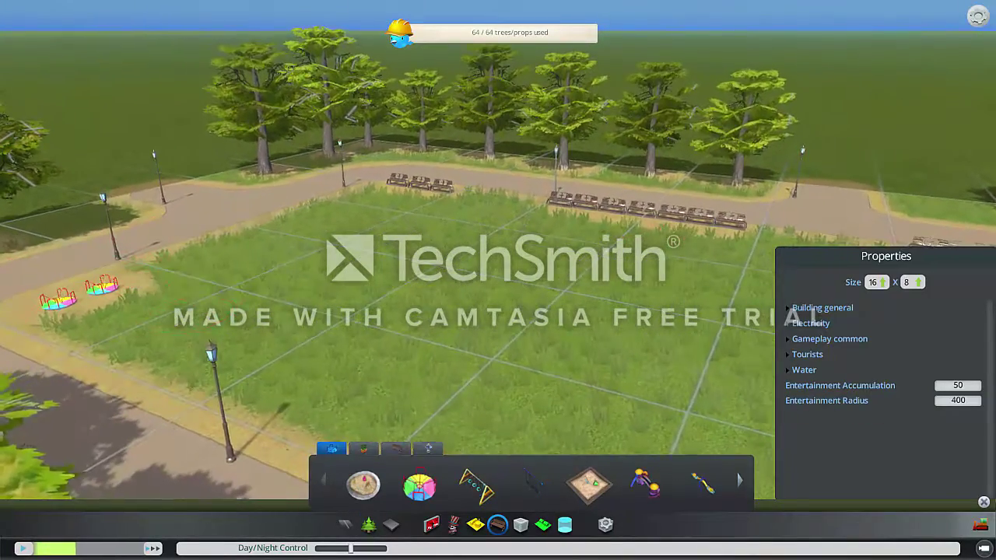
scroll(204, 204, up, 1)
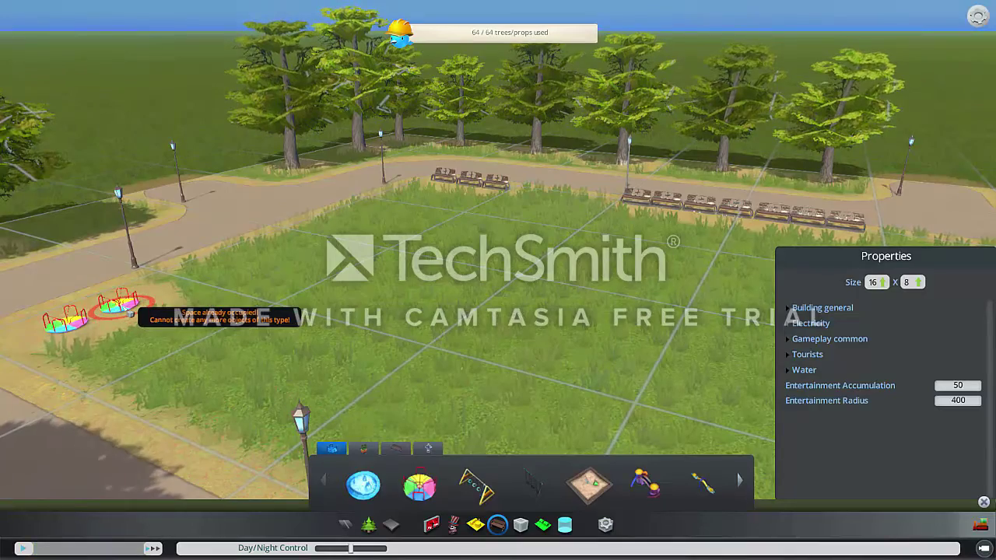
Try to add the large tiered fountain to the middle of the lawn, and close the park prop catalogue
click(363, 449)
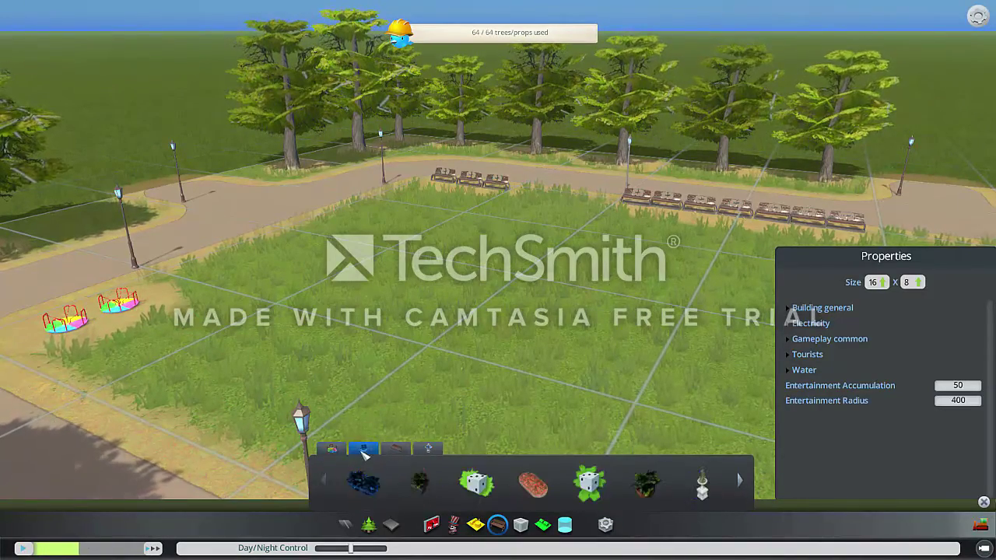
click(428, 449)
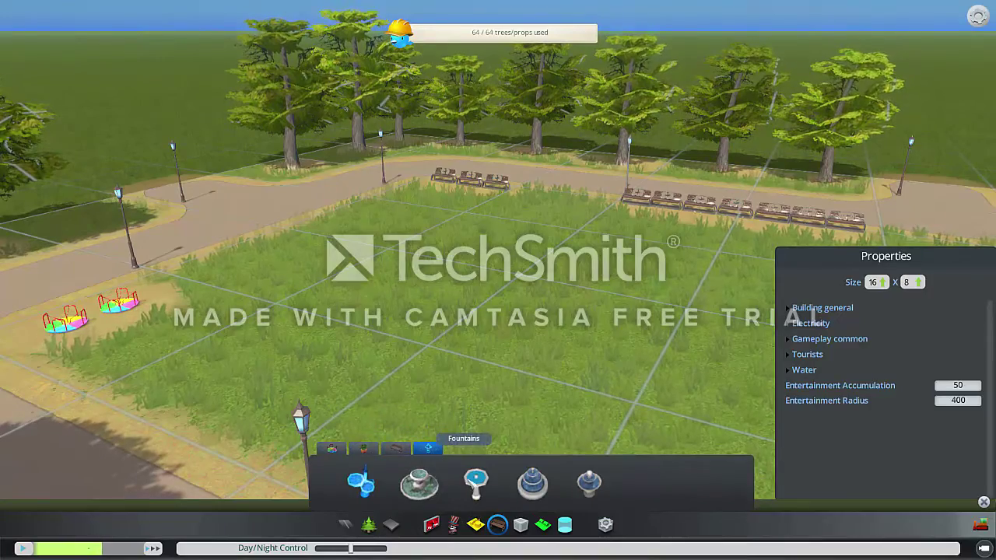
scroll(595, 355, down, 3)
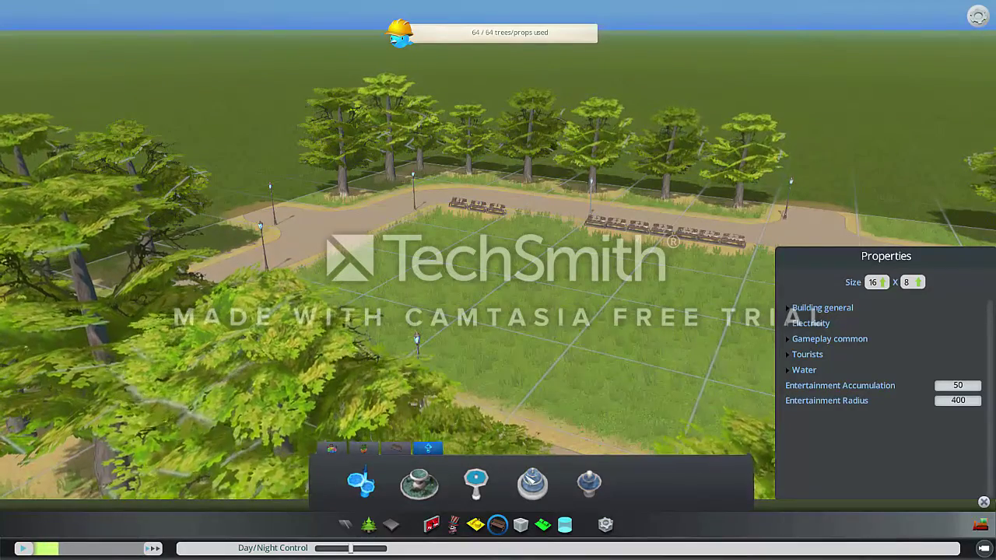
click(531, 480)
key(w)
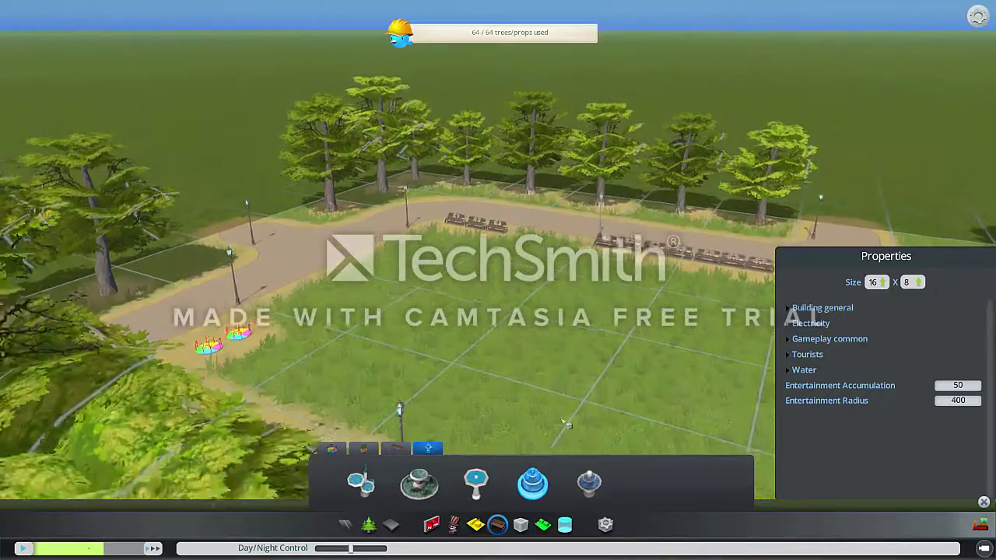
click(498, 531)
key(d)
key(s)
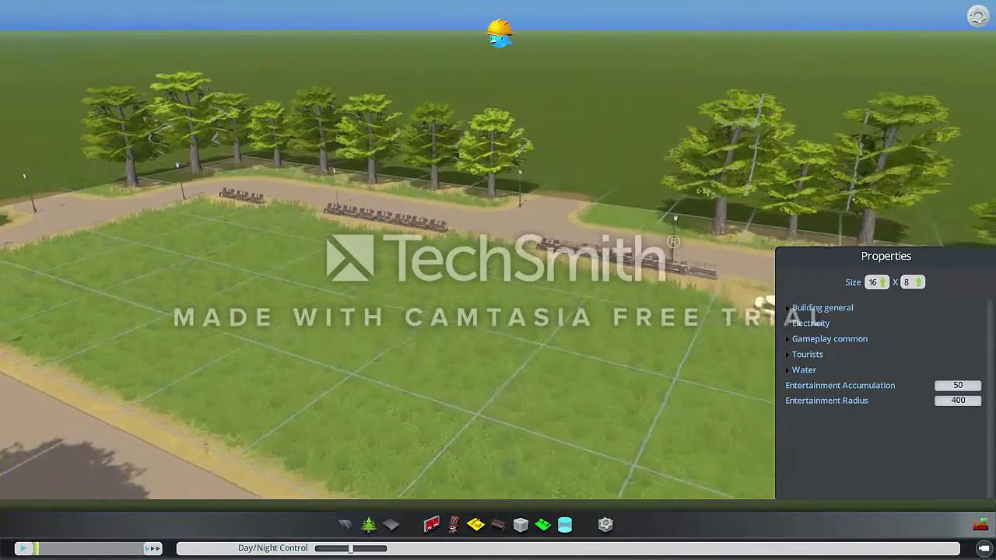